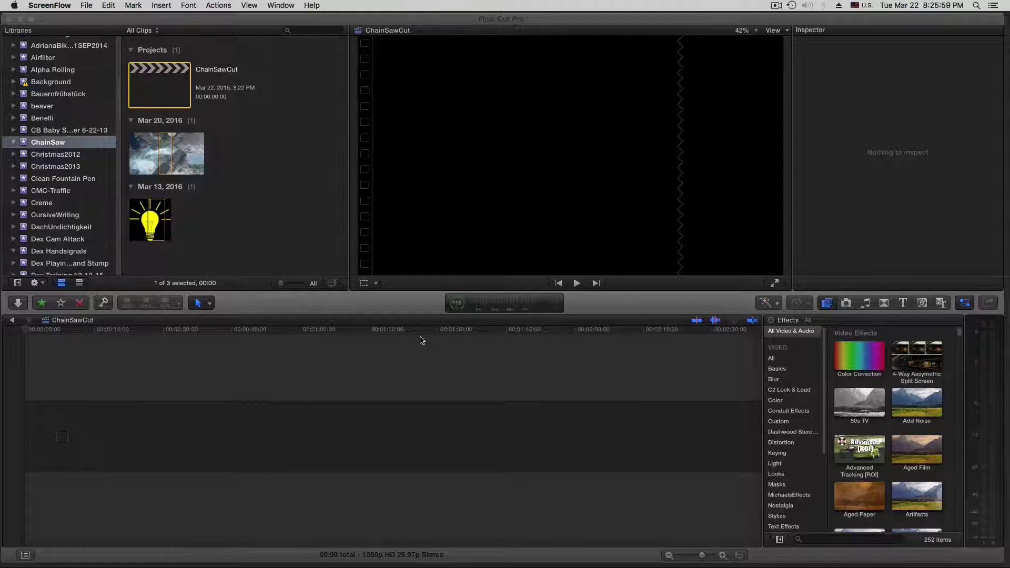
Preview the ChainSaw footage in the browser to find where the kept range should start.
{"action": "left_click", "coordinate": [188, 152]}
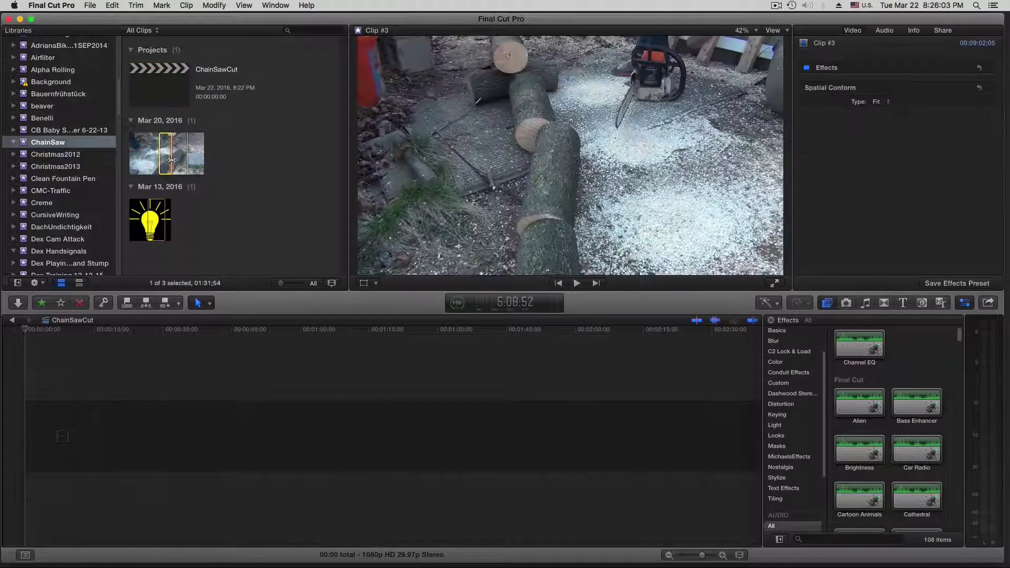
{"action": "key", "text": "space"}
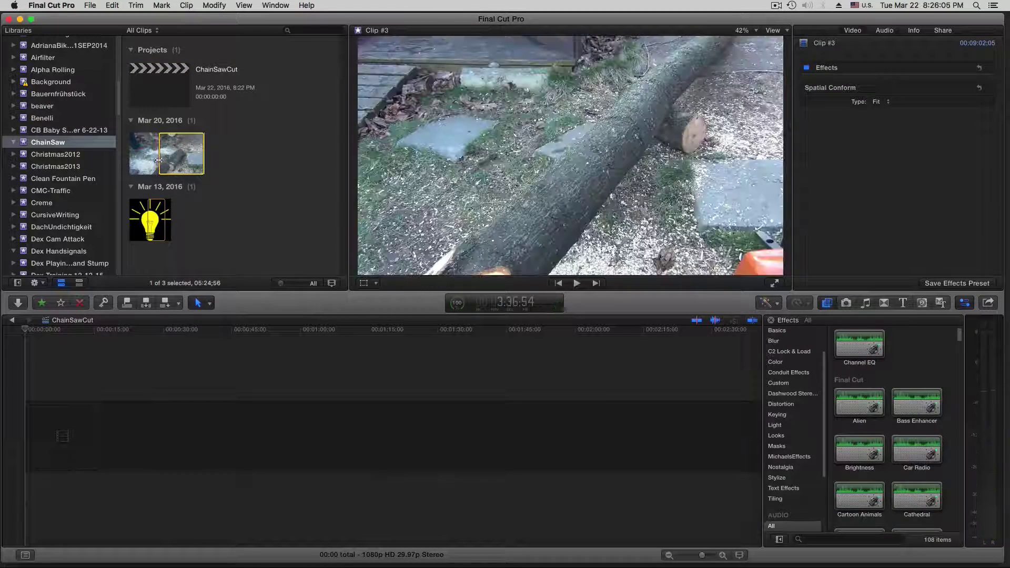
{"action": "left_click", "coordinate": [142, 160]}
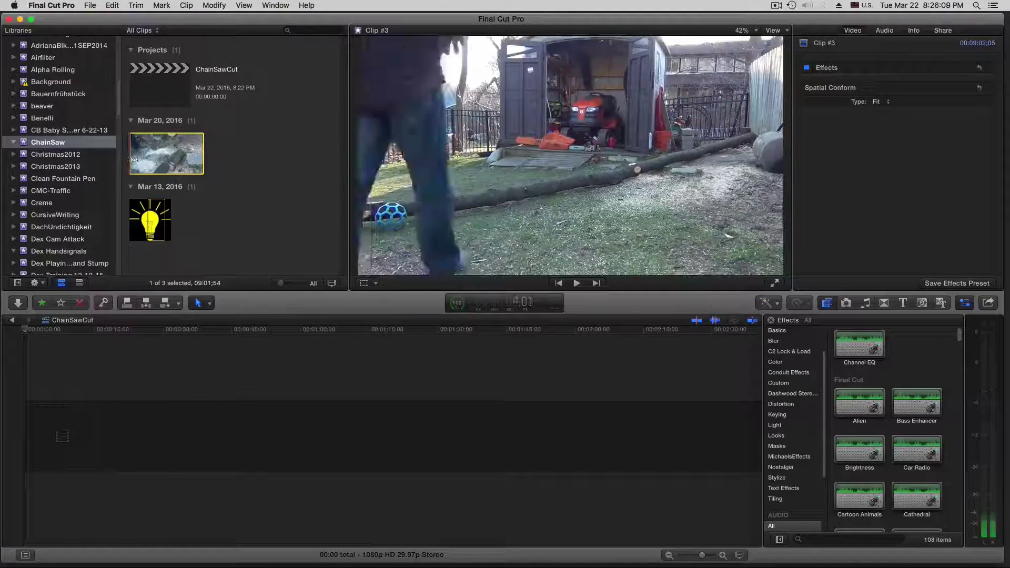
{"action": "key", "text": "space"}
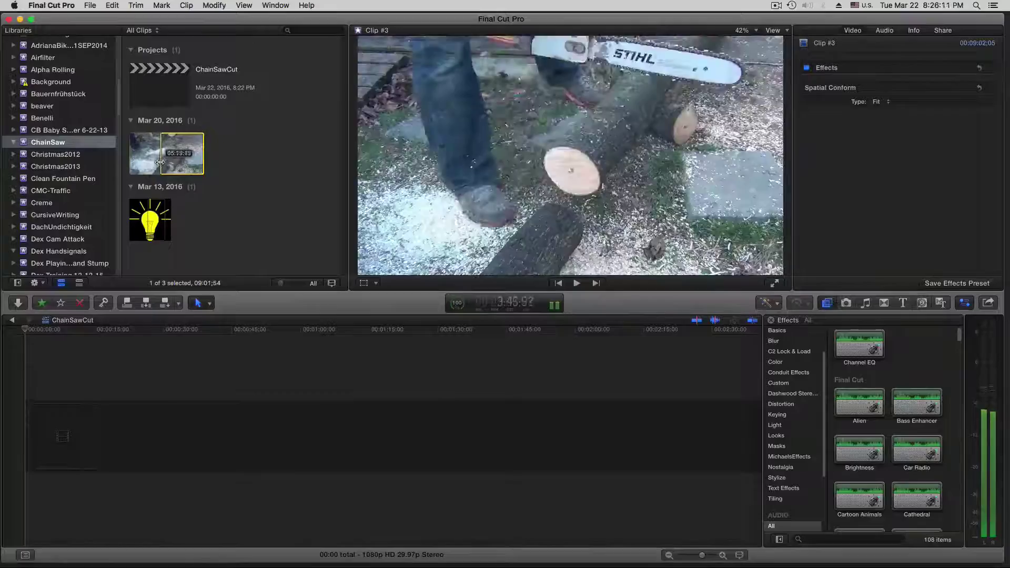
{"action": "left_click", "coordinate": [160, 162]}
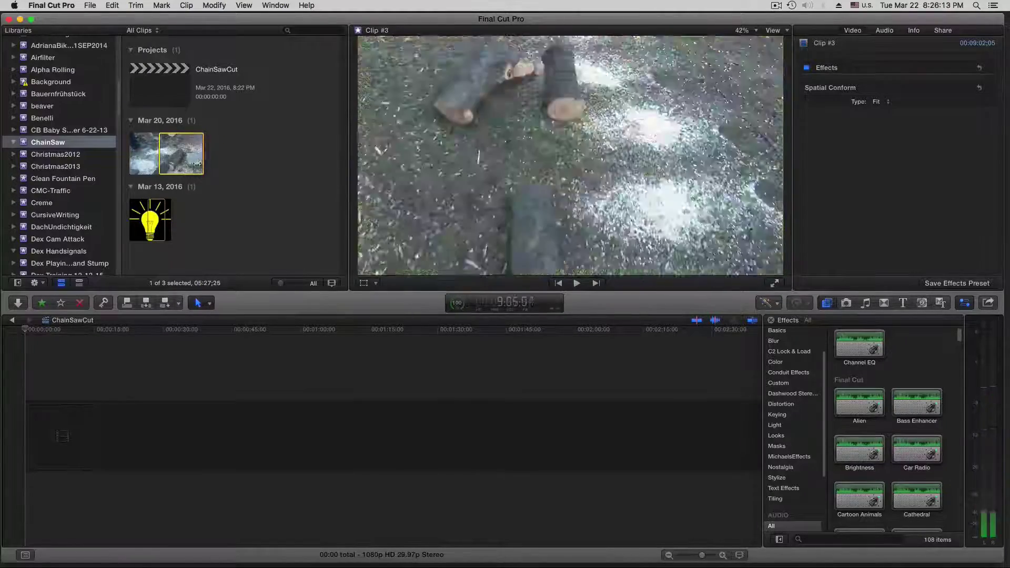
Place the chosen chainsaw range at the project start and lower its volume to -29 dB.
{"action": "left_click_drag", "start_coordinate": [198, 164], "coordinate": [31, 442]}
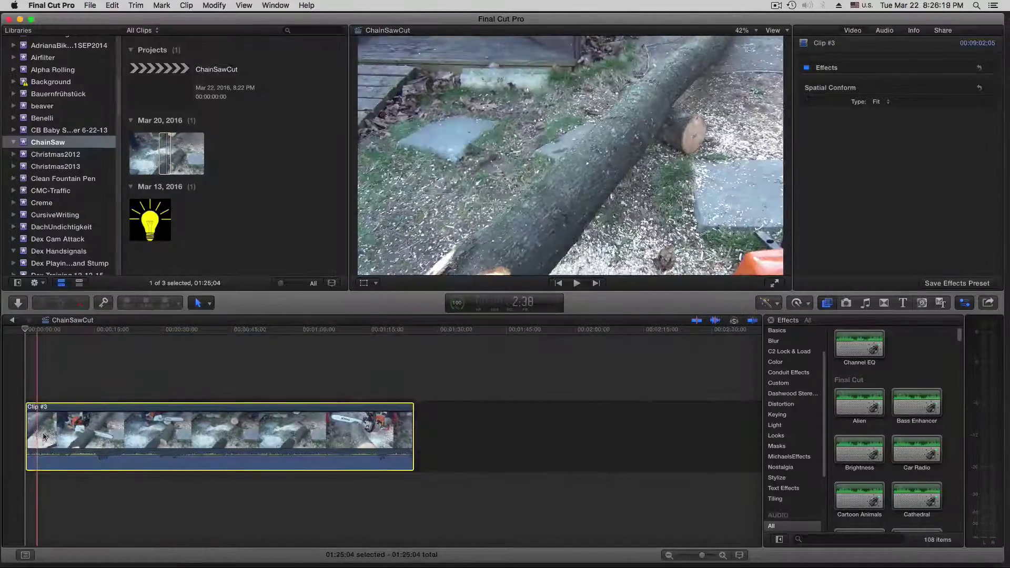
{"action": "left_click_drag", "start_coordinate": [102, 452], "coordinate": [102, 458]}
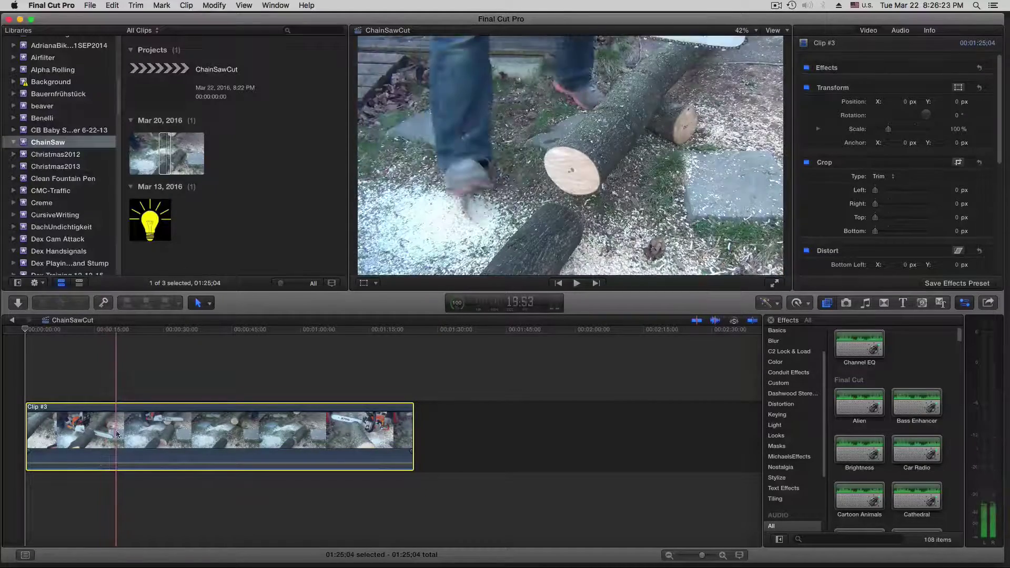
{"action": "left_click", "coordinate": [182, 375]}
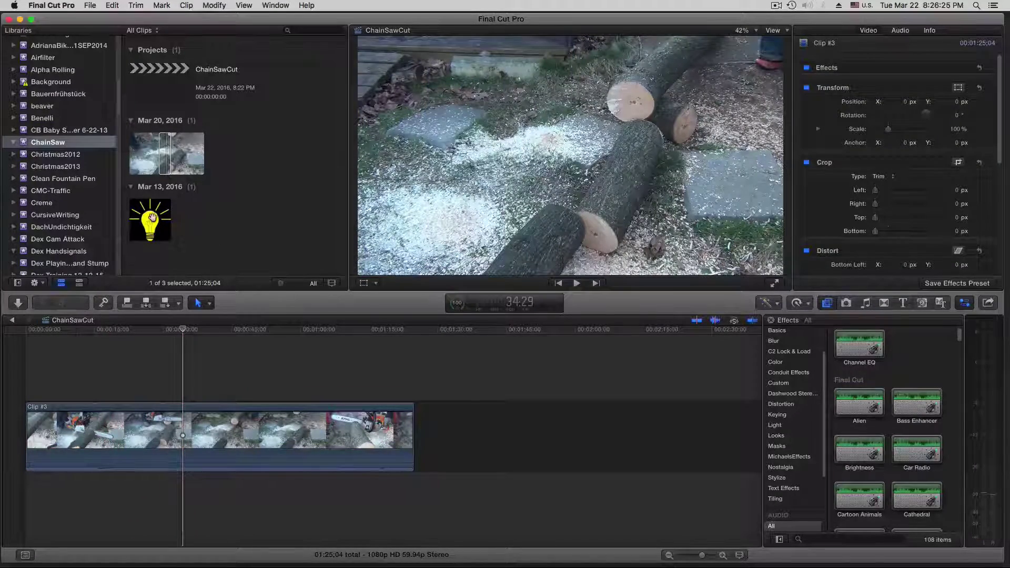
Connect the lightbulb clip above Clip #3 and select it.
{"action": "left_click_drag", "start_coordinate": [152, 217], "coordinate": [223, 374]}
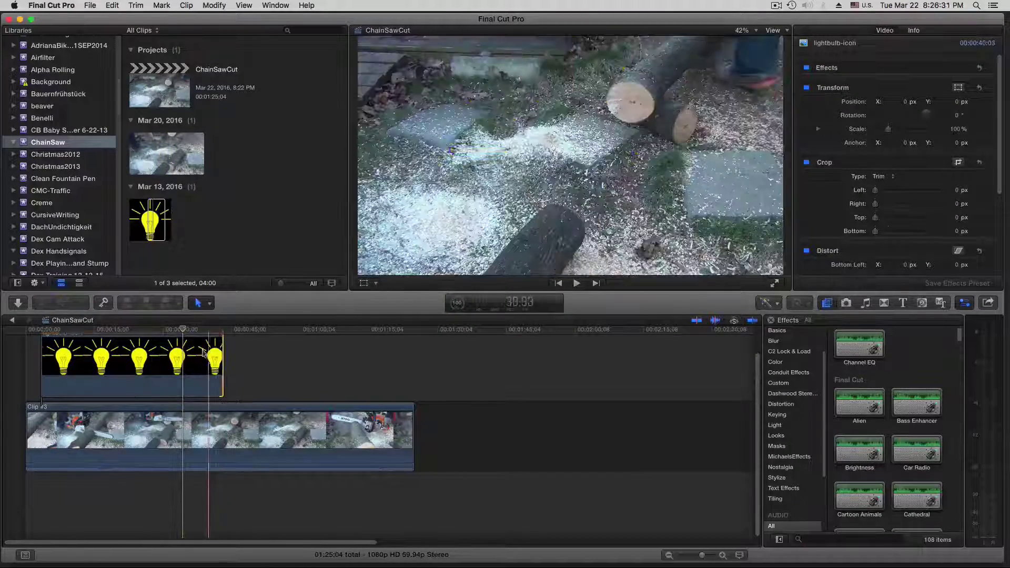
{"action": "left_click", "coordinate": [56, 358]}
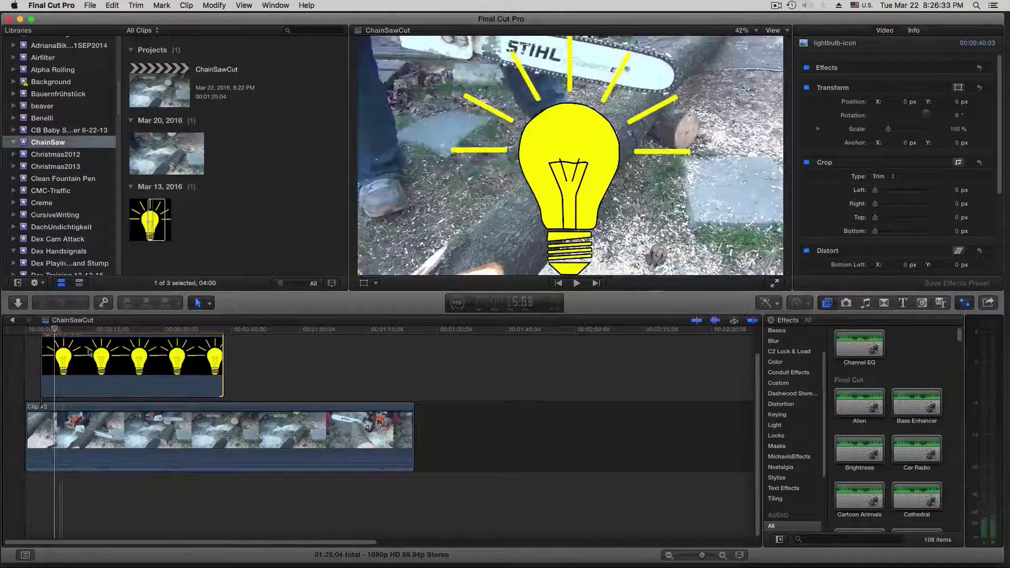
{"action": "left_click", "coordinate": [176, 357]}
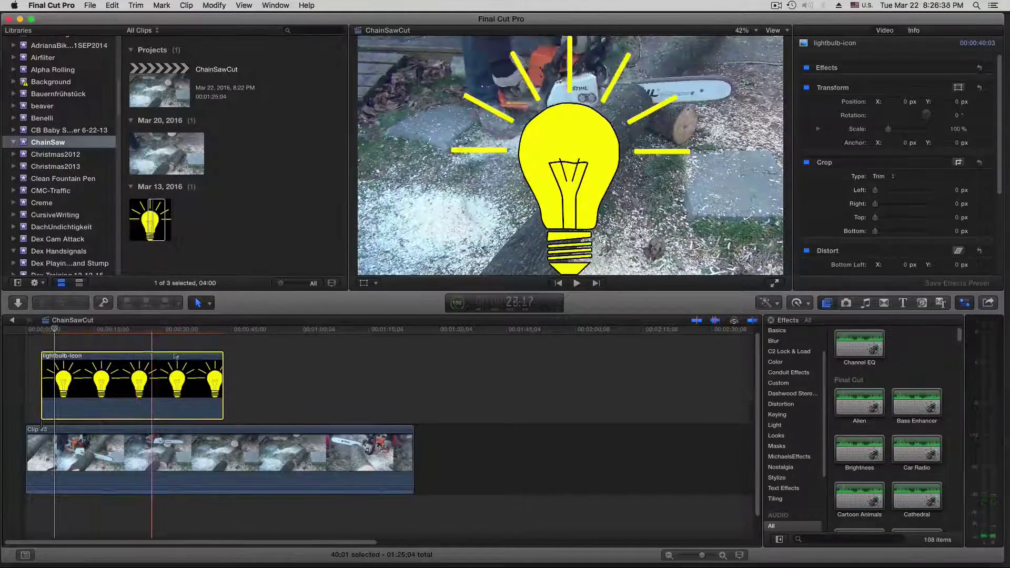
Scale the lightbulb down with Transform and position it in the frame's upper right.
{"action": "left_click", "coordinate": [363, 284]}
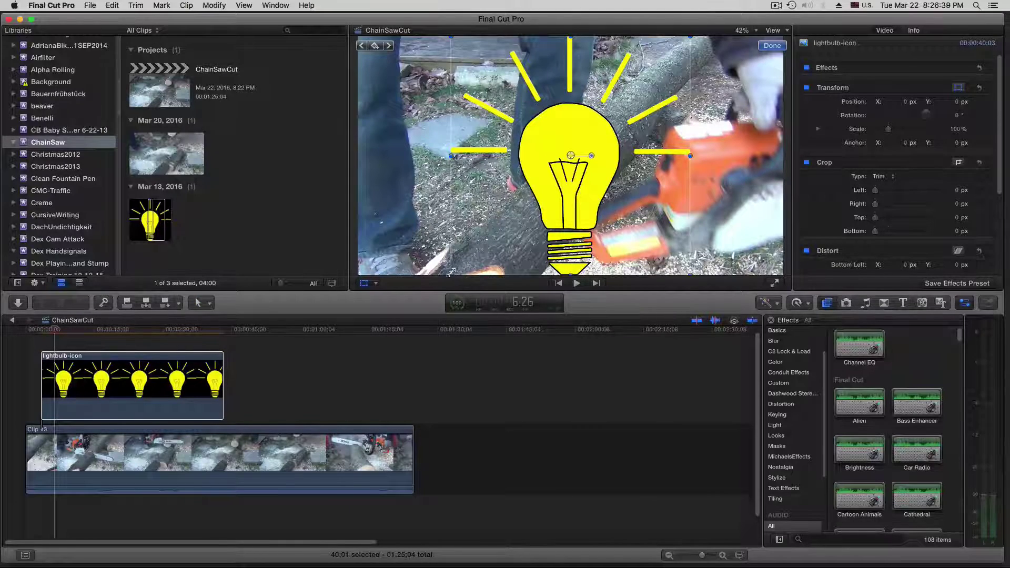
{"action": "left_click_drag", "start_coordinate": [451, 272], "coordinate": [459, 269]}
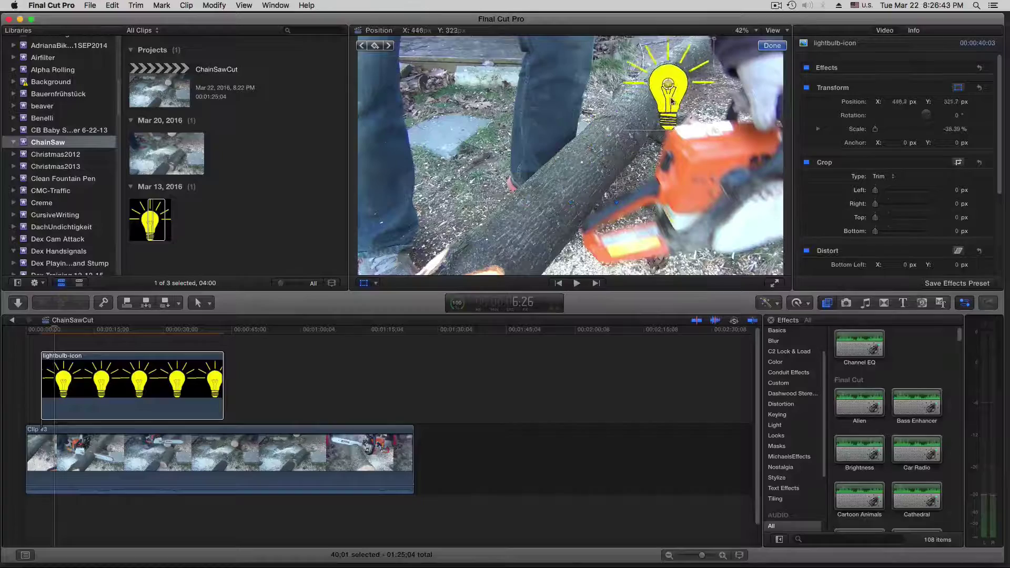
{"action": "left_click", "coordinate": [683, 119]}
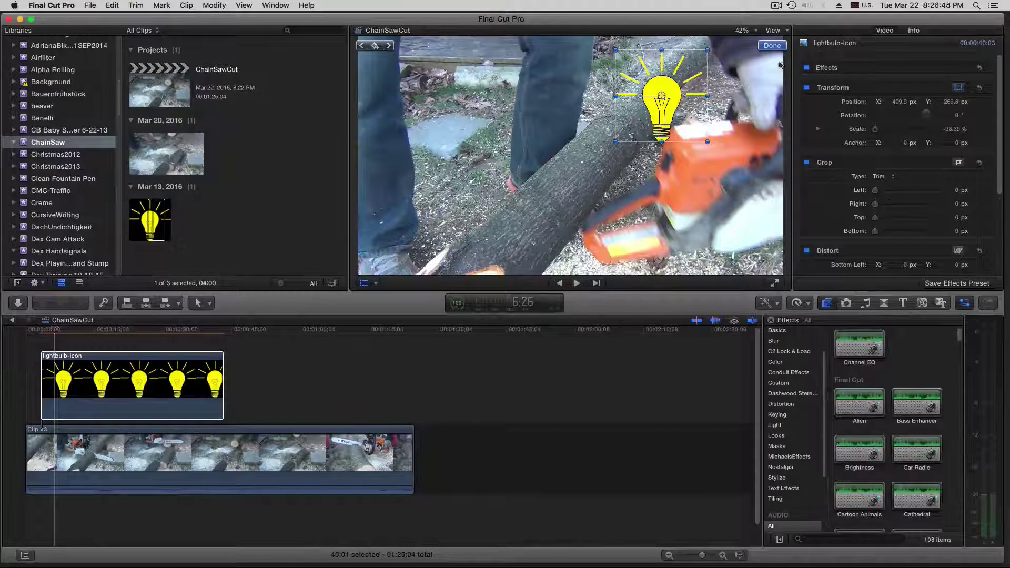
{"action": "left_click", "coordinate": [364, 283]}
{"action": "left_click", "coordinate": [367, 337]}
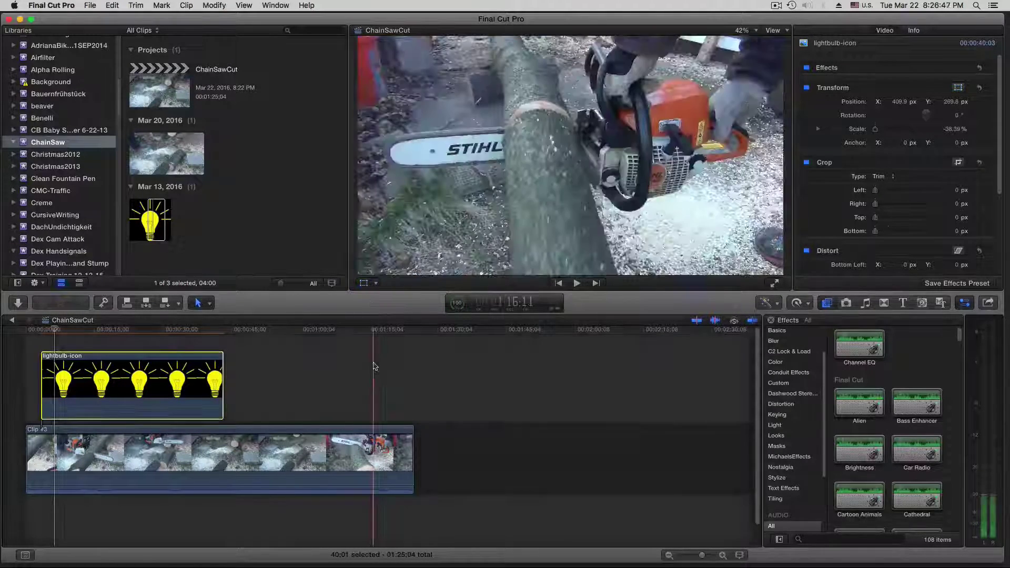
{"action": "key", "text": "space"}
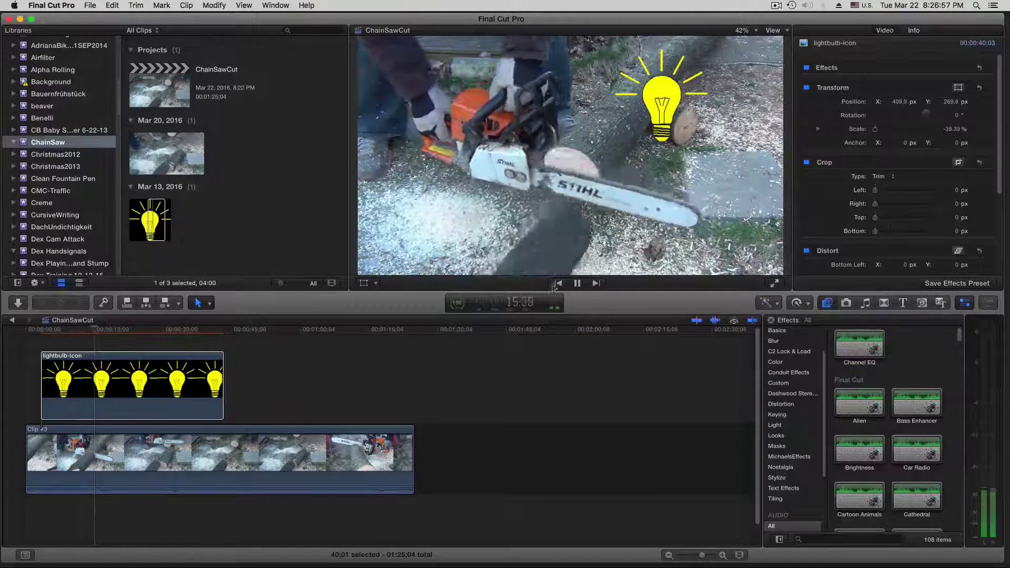
{"action": "left_click", "coordinate": [578, 284]}
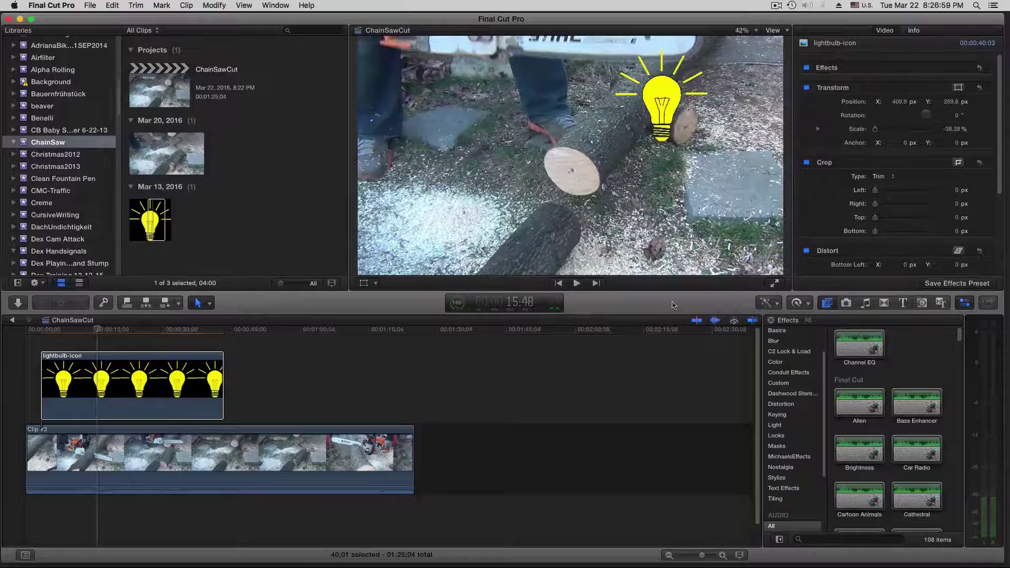
{"action": "left_click", "coordinate": [828, 304]}
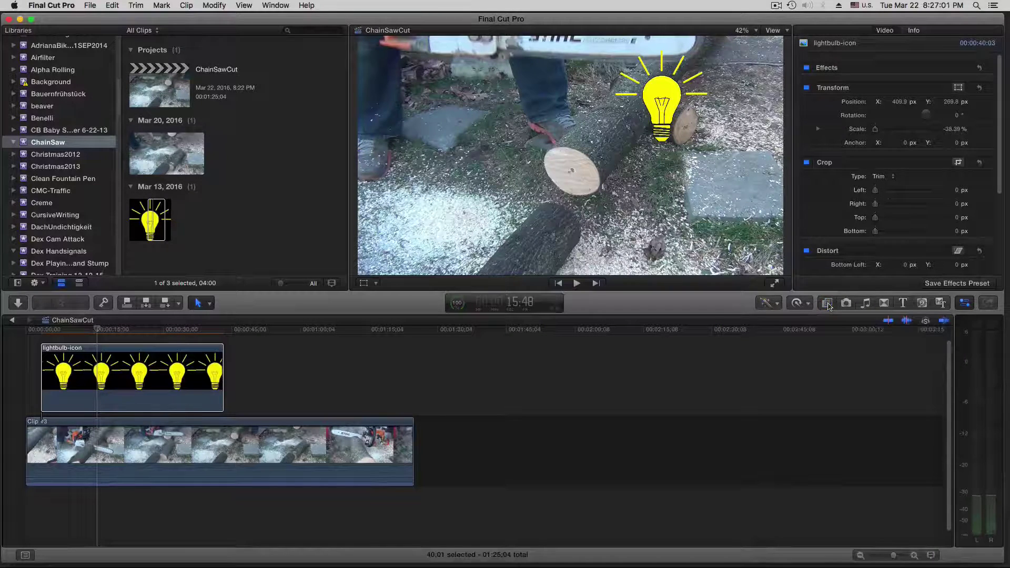
{"action": "left_click", "coordinate": [827, 303]}
Add a Basic Title above the lightbulb clip and extend it to the lightbulb clip's length.
{"action": "left_click", "coordinate": [828, 304]}
{"action": "left_click", "coordinate": [906, 304]}
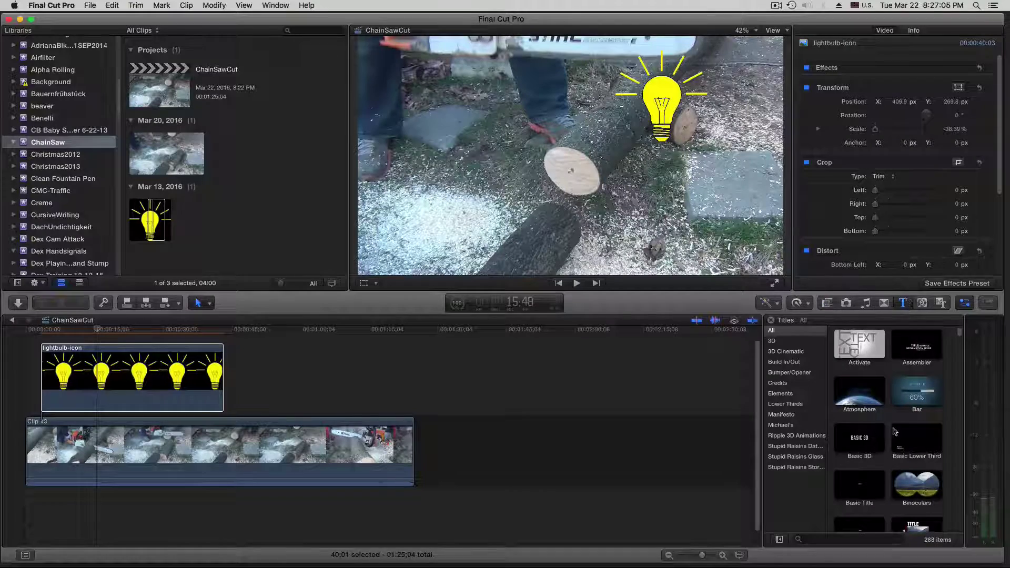
{"action": "left_click_drag", "start_coordinate": [864, 489], "coordinate": [81, 342]}
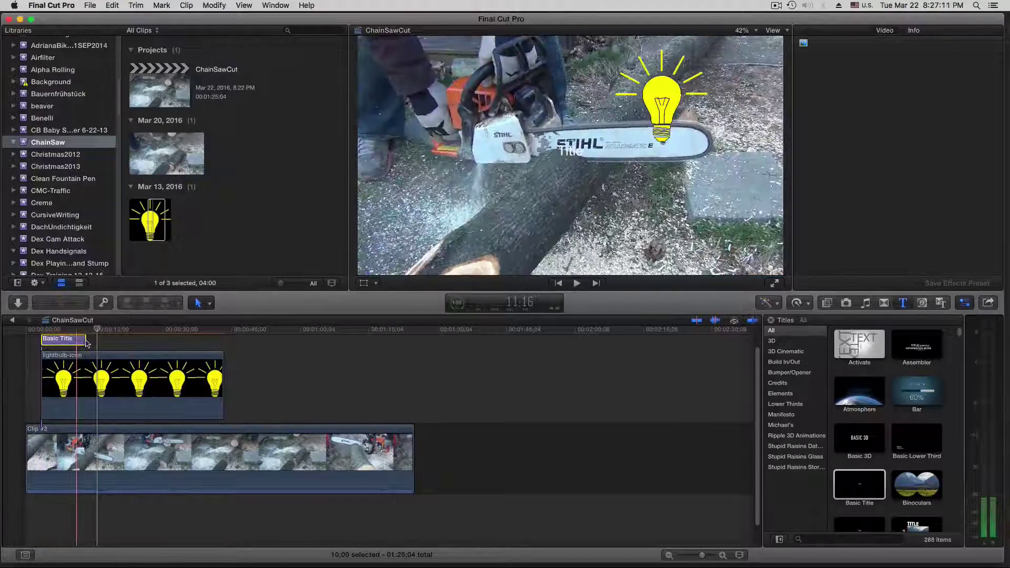
{"action": "left_click_drag", "start_coordinate": [87, 341], "coordinate": [228, 341]}
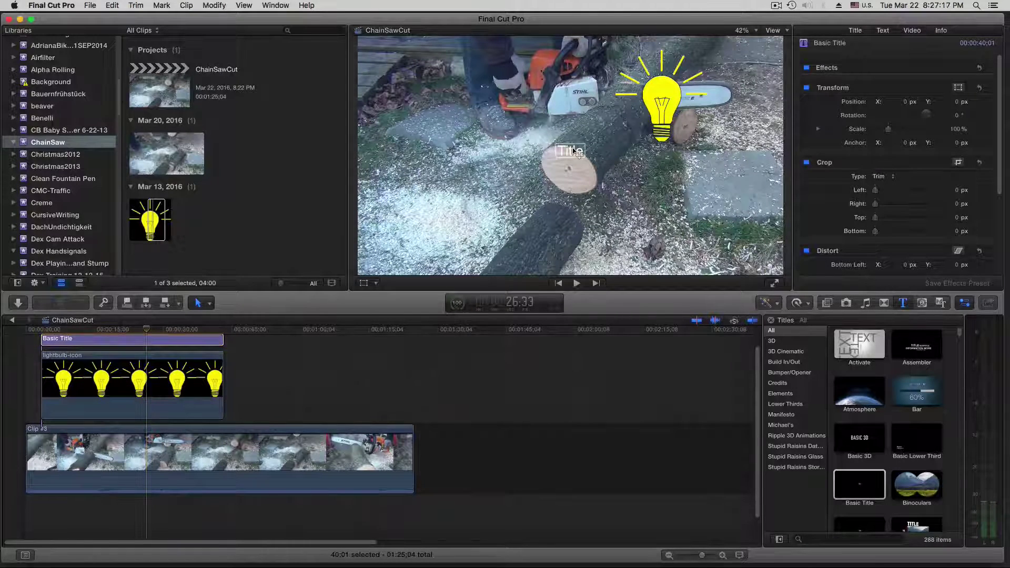
Replace the title text with '!' in Helvetica Bold at size 288.
{"action": "double_click", "coordinate": [572, 151]}
{"action": "key", "text": "BackSpace"}
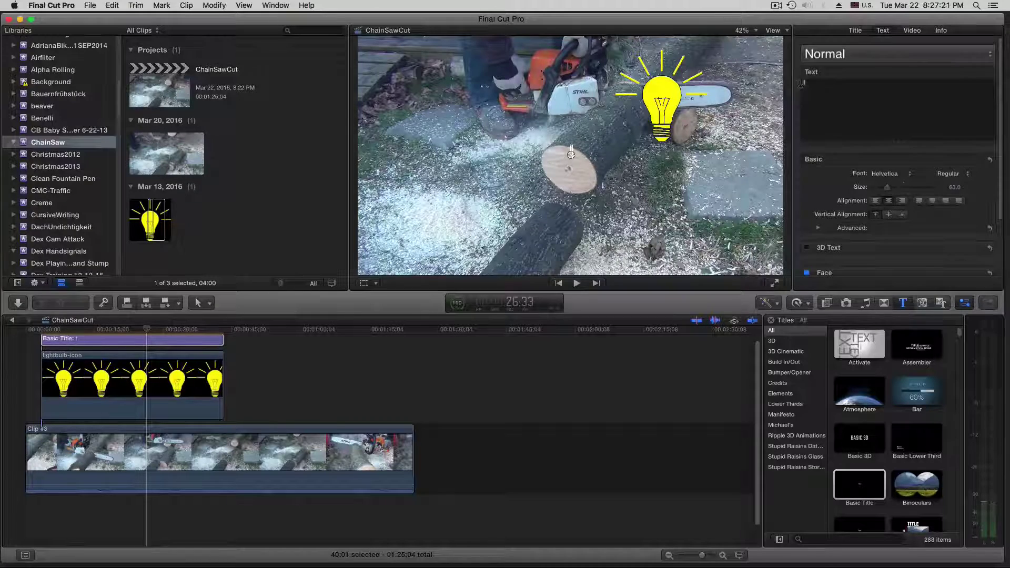
{"action": "left_click_drag", "start_coordinate": [888, 191], "coordinate": [932, 191]}
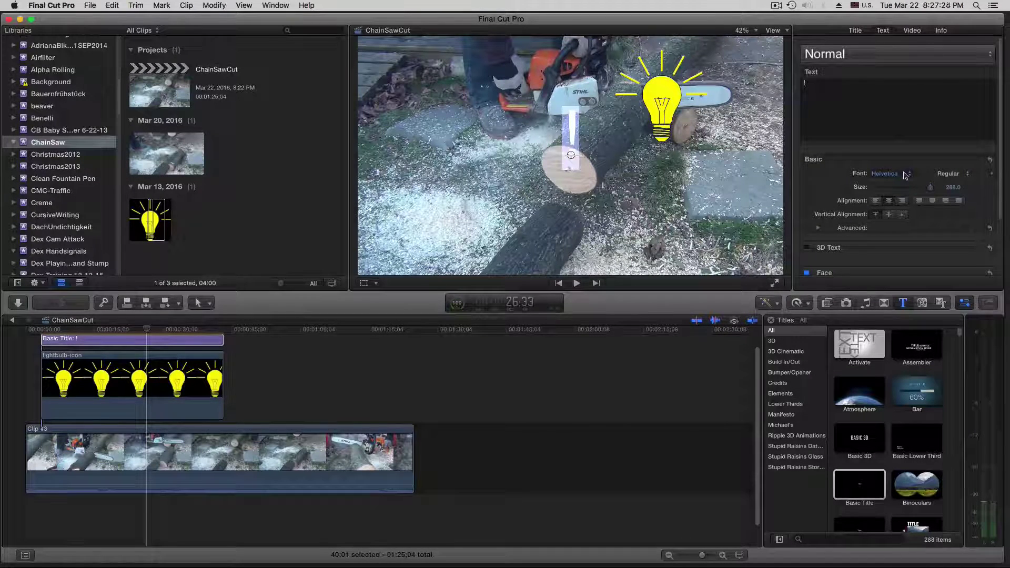
{"action": "left_click", "coordinate": [949, 174]}
{"action": "left_click", "coordinate": [945, 215]}
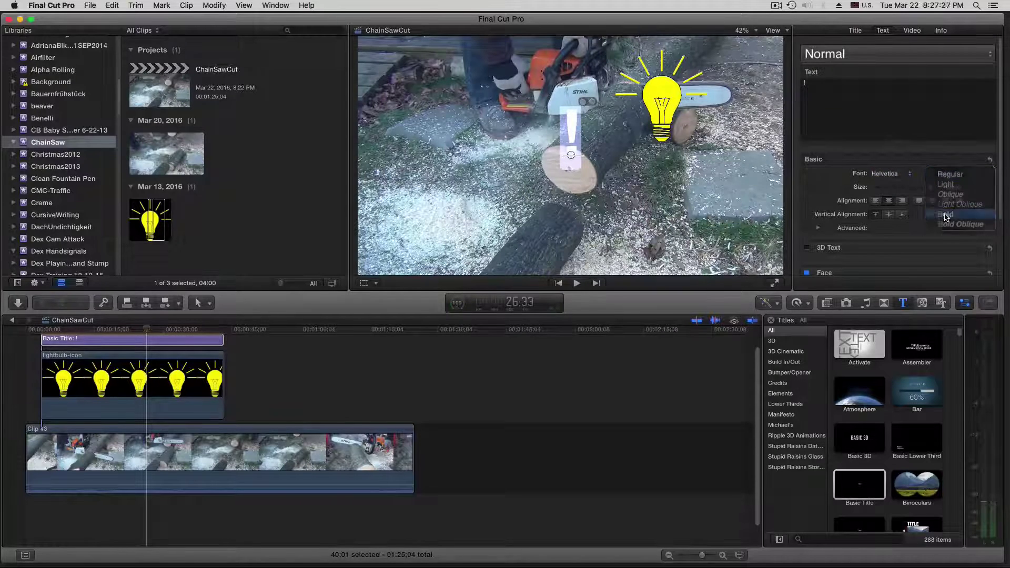
Set the exclamation mark's face colour to pure red using the Colors window.
{"action": "scroll", "coordinate": [887, 234], "scroll_direction": "down", "scroll_amount": 3}
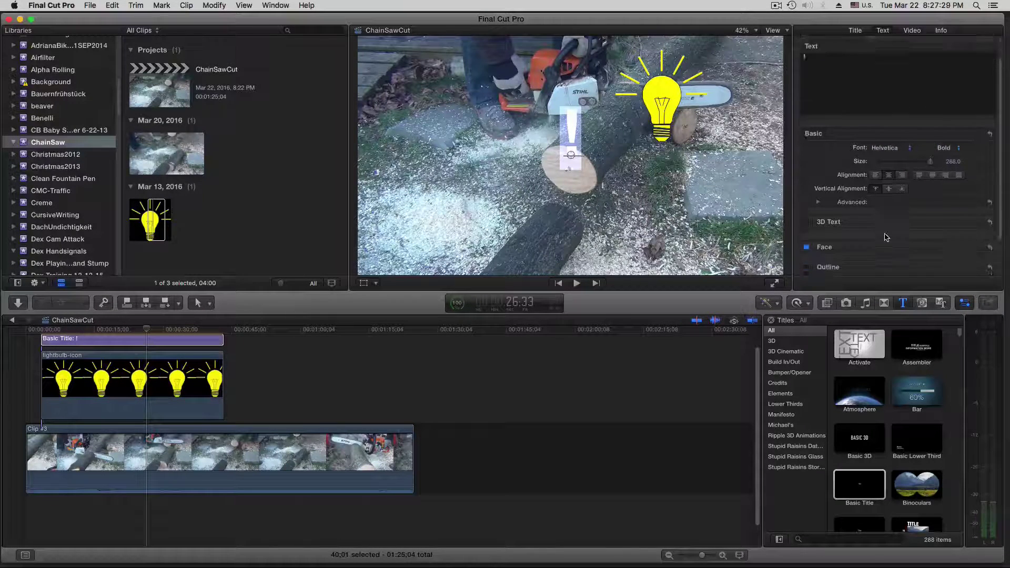
{"action": "scroll", "coordinate": [973, 233], "scroll_direction": "down", "scroll_amount": 4}
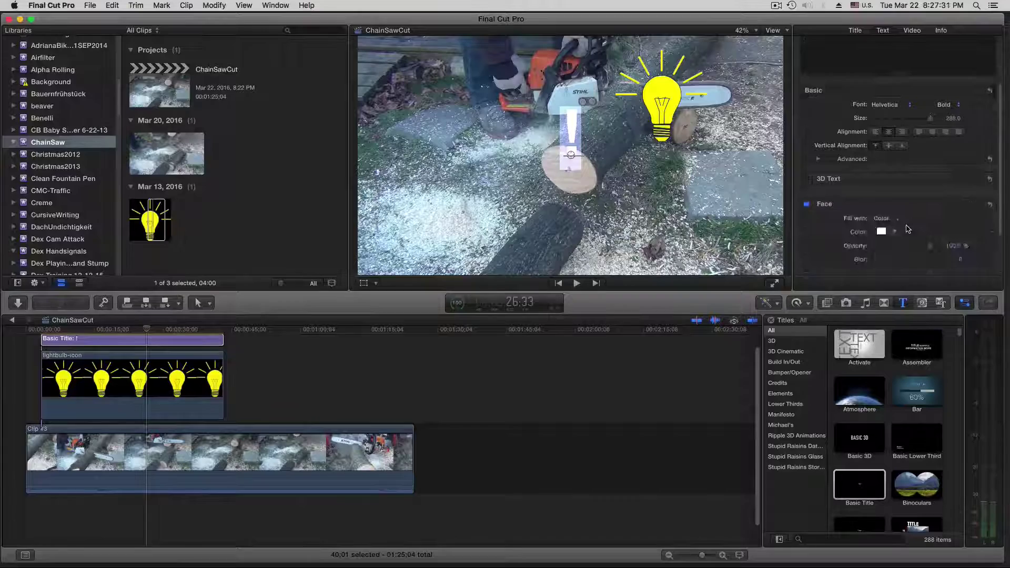
{"action": "left_click", "coordinate": [894, 198]}
{"action": "left_click", "coordinate": [931, 288]}
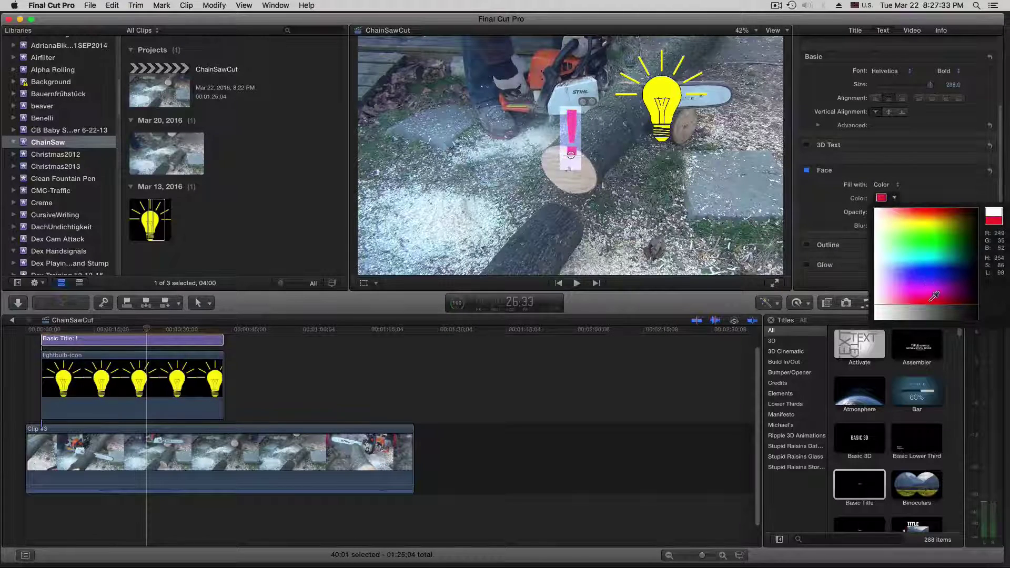
{"action": "left_click", "coordinate": [946, 296]}
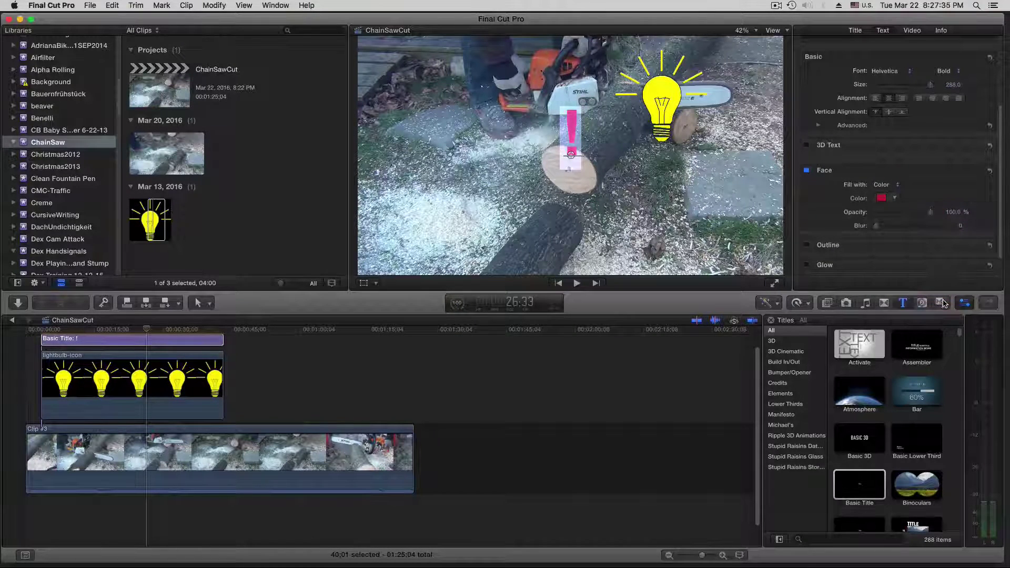
{"action": "left_click", "coordinate": [883, 199]}
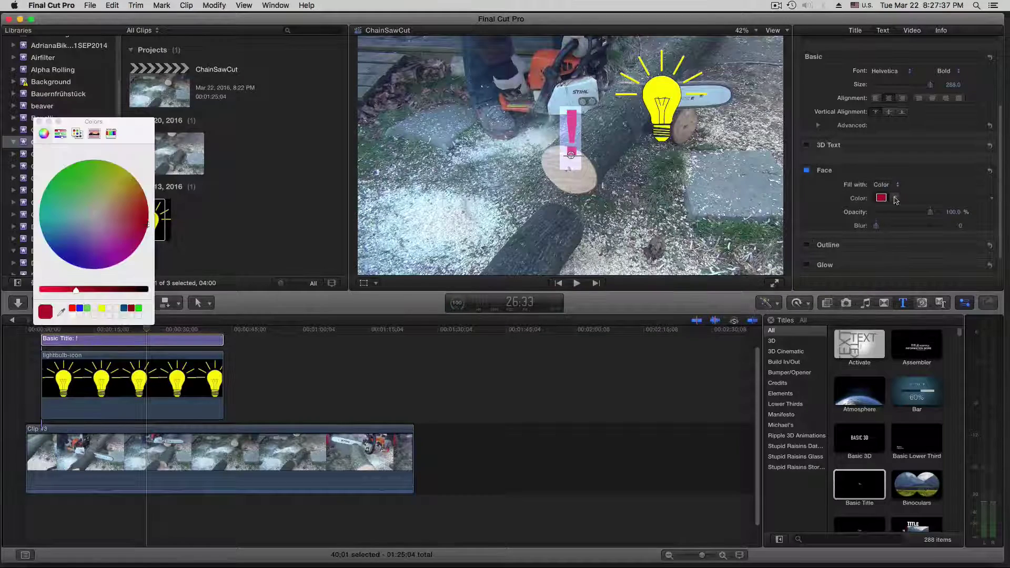
{"action": "left_click", "coordinate": [73, 308]}
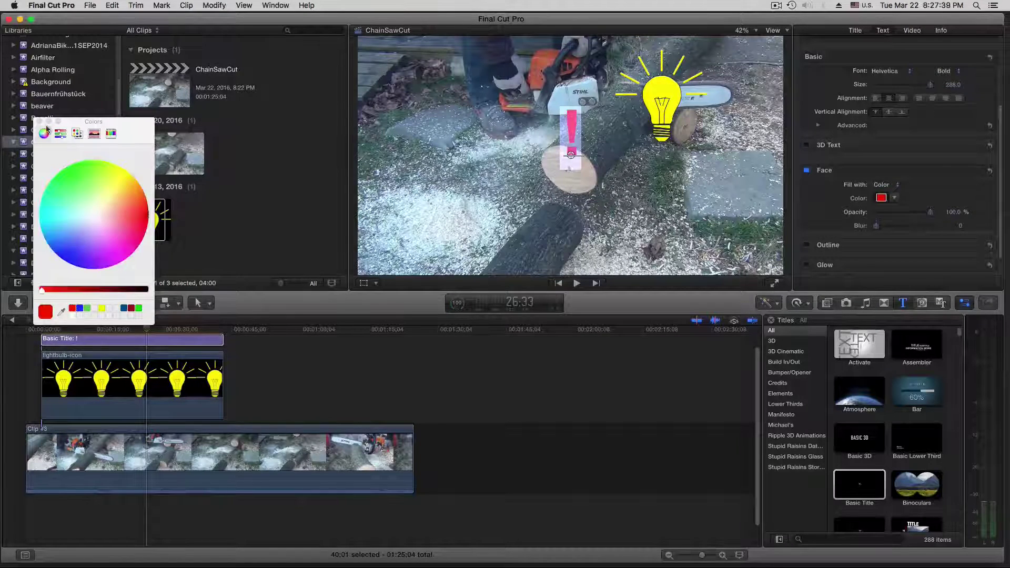
{"action": "left_click", "coordinate": [40, 122]}
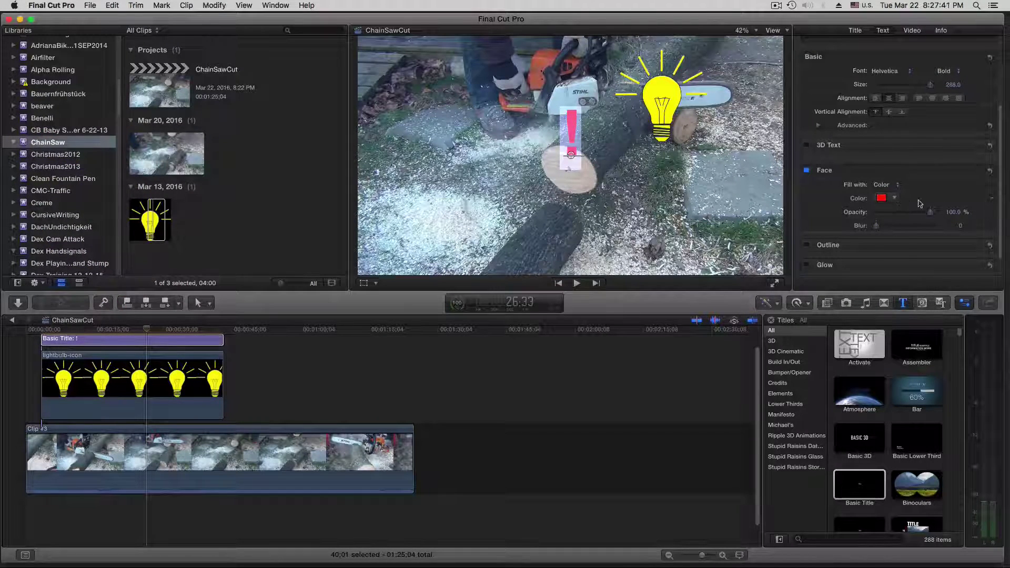
Move the red '!' just right of the lightbulb with the Select tool, then play back to check.
{"action": "left_click", "coordinate": [631, 173]}
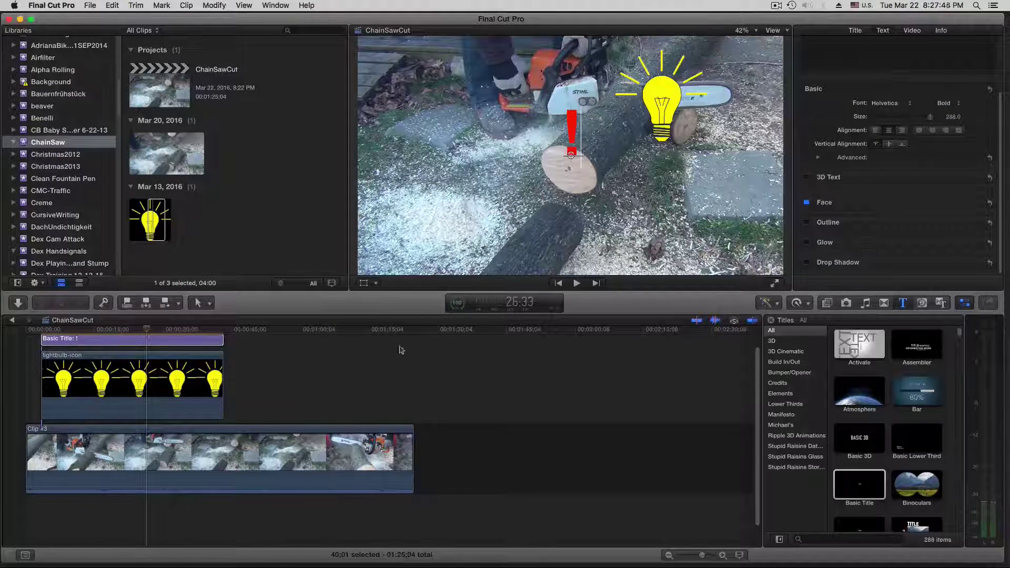
{"action": "left_click", "coordinate": [209, 303]}
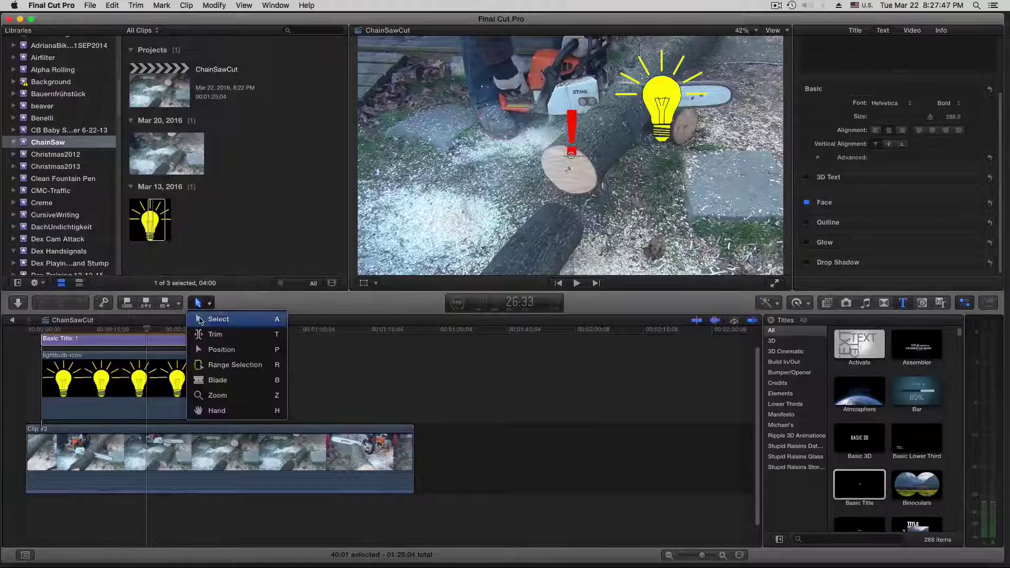
{"action": "left_click", "coordinate": [221, 320]}
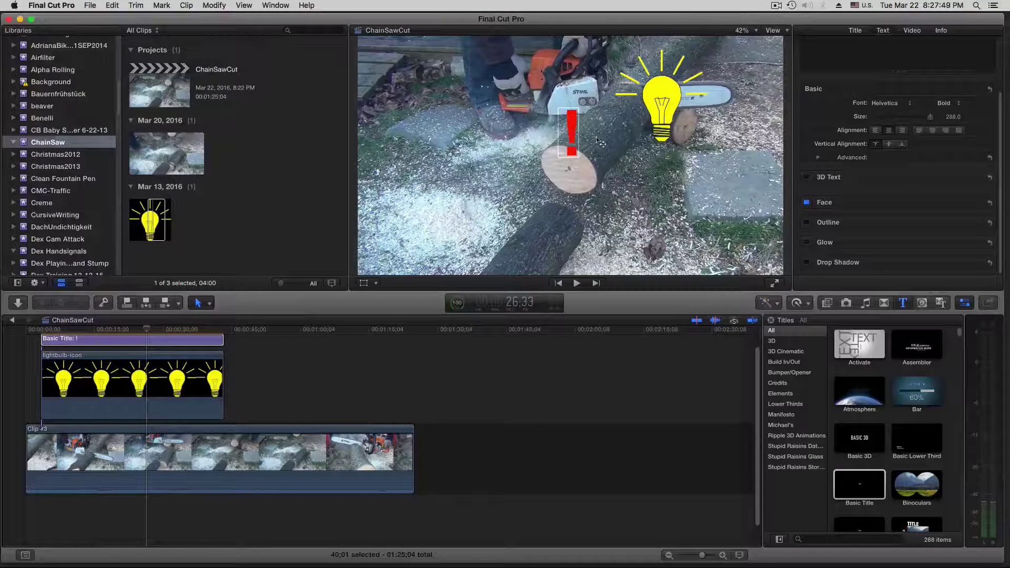
{"action": "left_click_drag", "start_coordinate": [574, 133], "coordinate": [737, 96]}
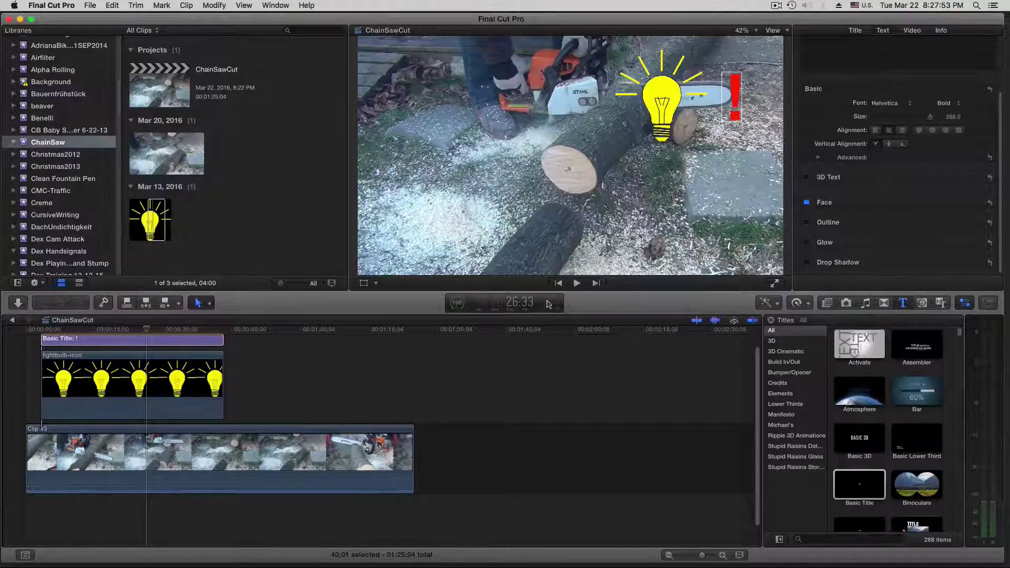
{"action": "key", "text": "/"}
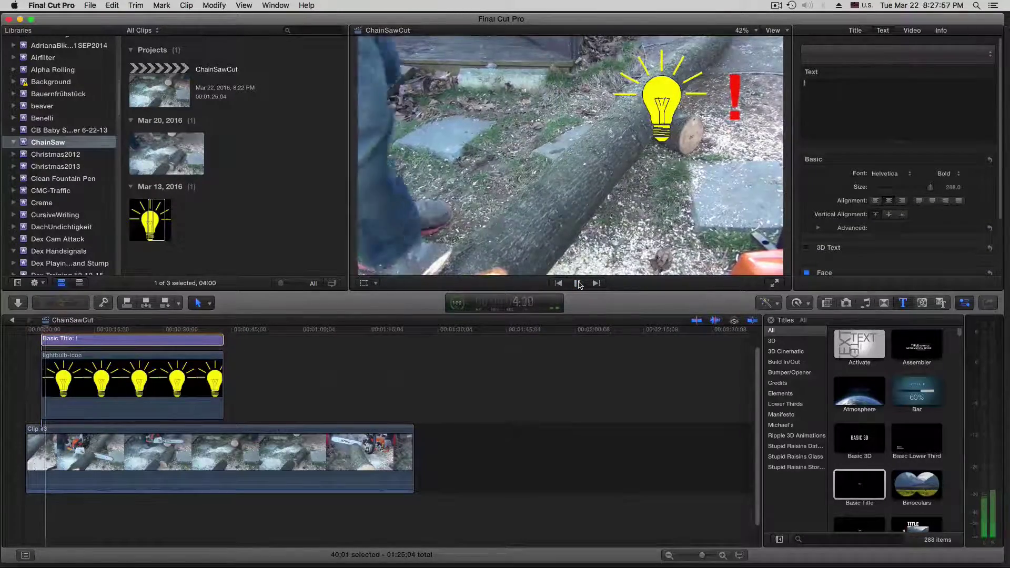
{"action": "left_click", "coordinate": [579, 285]}
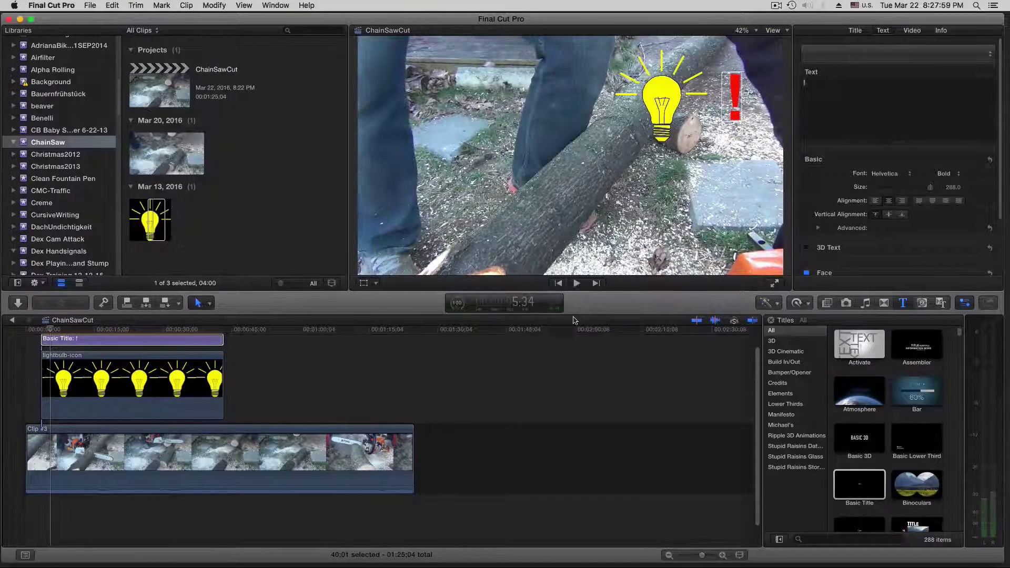
Drag the Blinking effect from the Custom effects category onto the lightbulb-icon clip.
{"action": "left_click", "coordinate": [828, 303]}
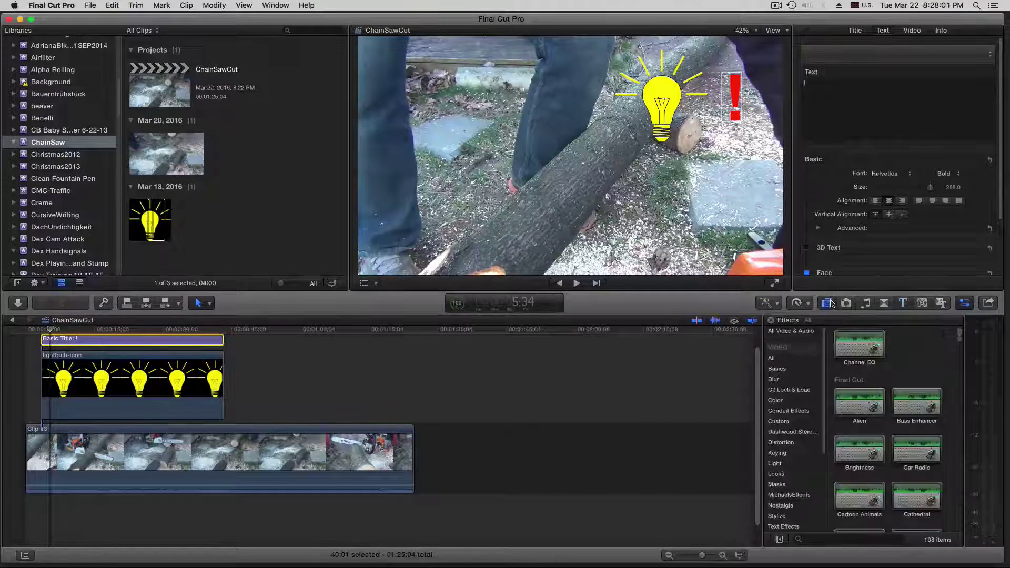
{"action": "left_click", "coordinate": [779, 422]}
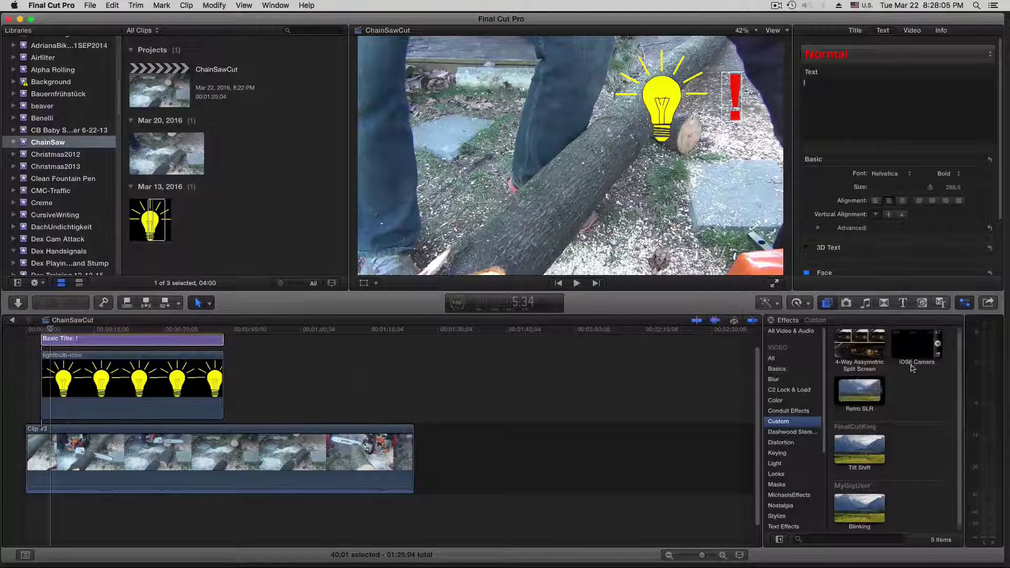
{"action": "scroll", "coordinate": [913, 368], "scroll_direction": "down", "scroll_amount": 1}
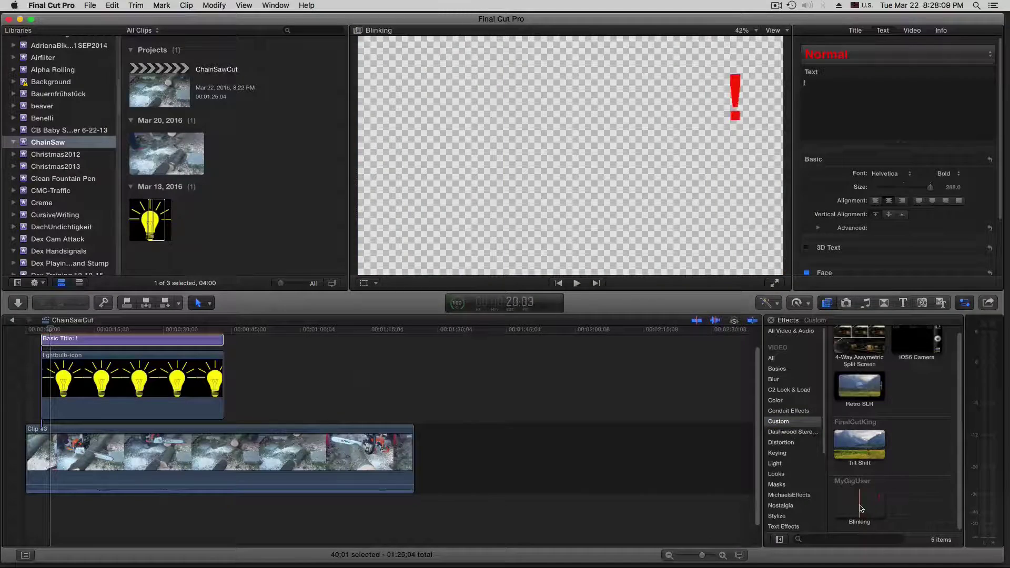
{"action": "left_click_drag", "start_coordinate": [863, 508], "coordinate": [161, 393]}
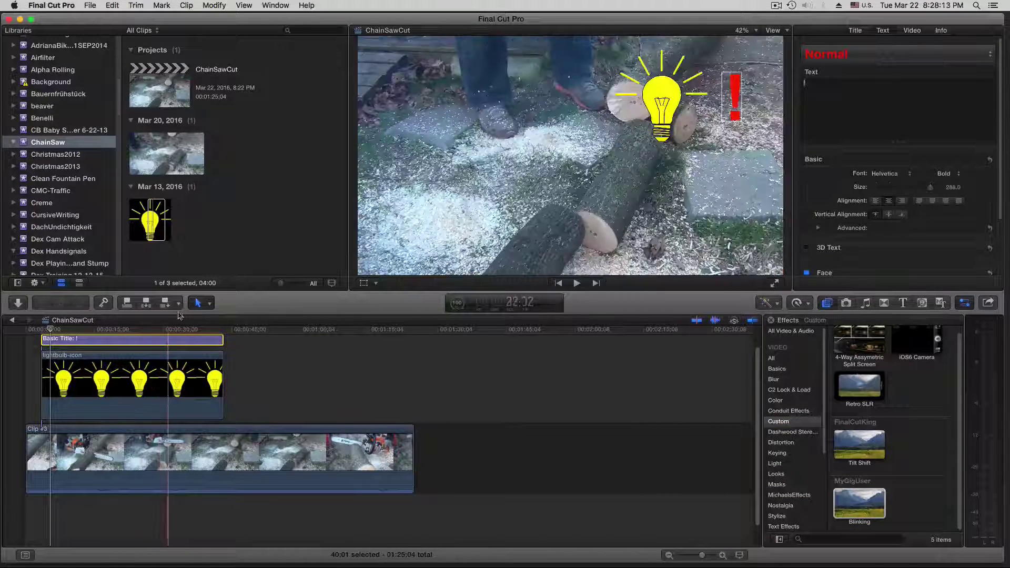
Set the lightbulb-icon clip's Blinking Speed to 300 in the Video inspector.
{"action": "left_click", "coordinate": [164, 405]}
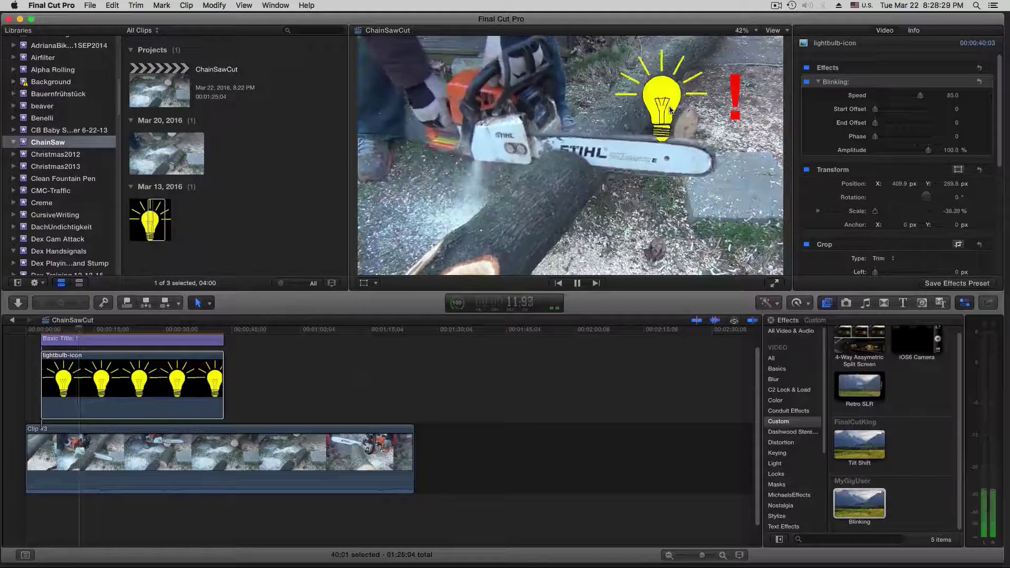
{"action": "left_click_drag", "start_coordinate": [921, 96], "coordinate": [931, 99]}
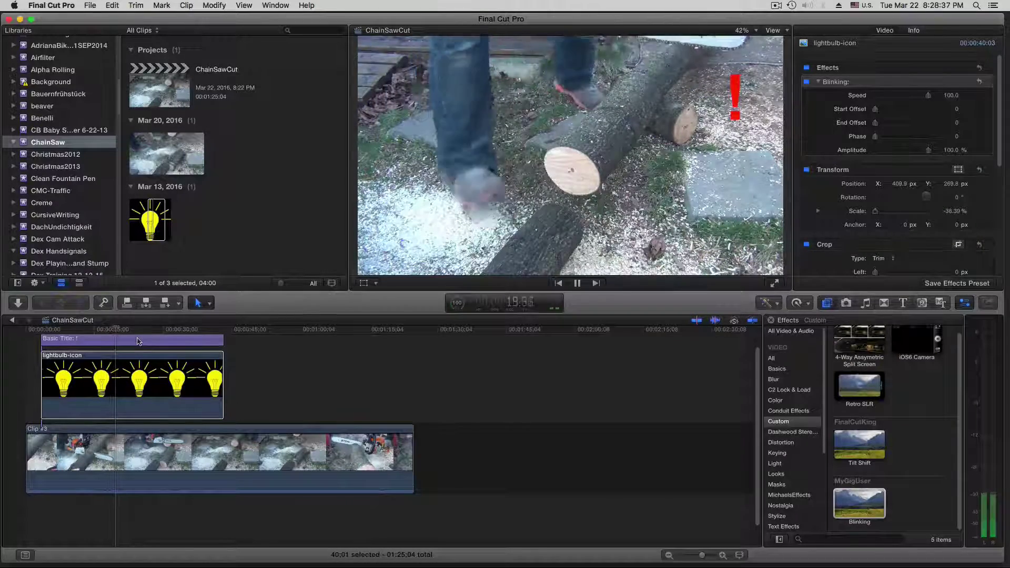
{"action": "left_click", "coordinate": [951, 96]}
{"action": "type", "text": "300"}
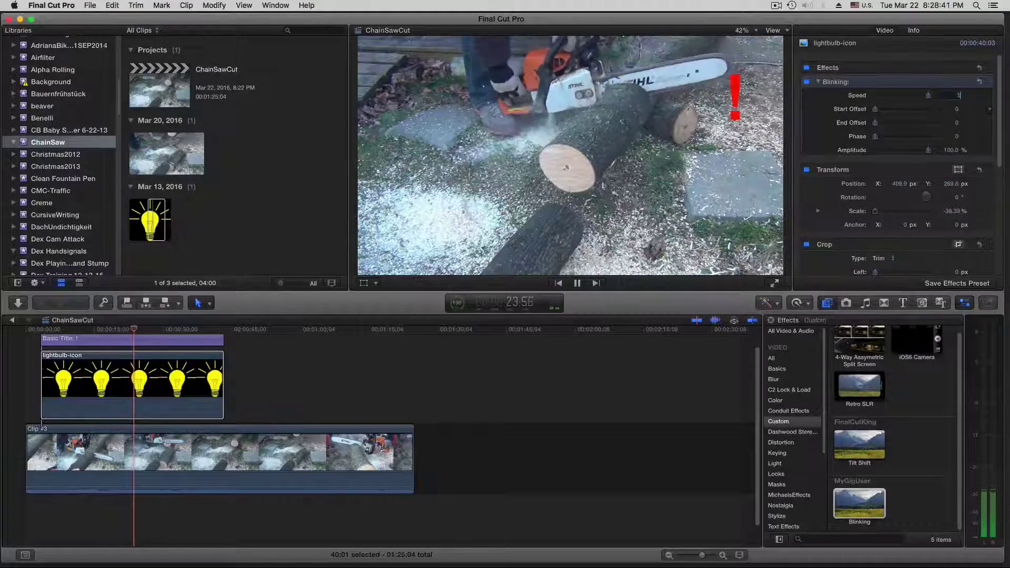
{"action": "key", "text": "Return"}
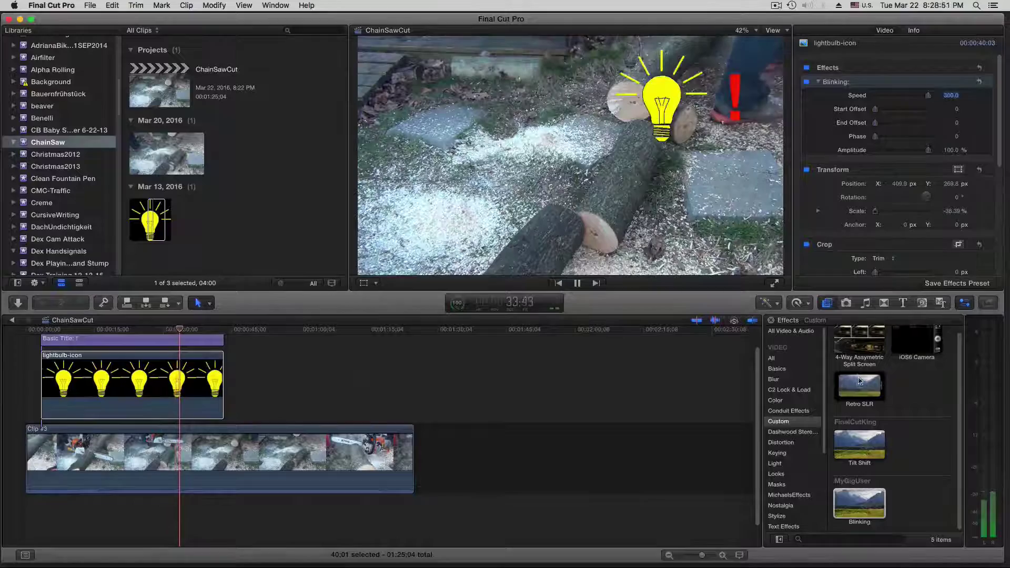
Apply the Blinking effect to the Basic Title clip and play to watch it flash.
{"action": "left_click_drag", "start_coordinate": [860, 504], "coordinate": [170, 343]}
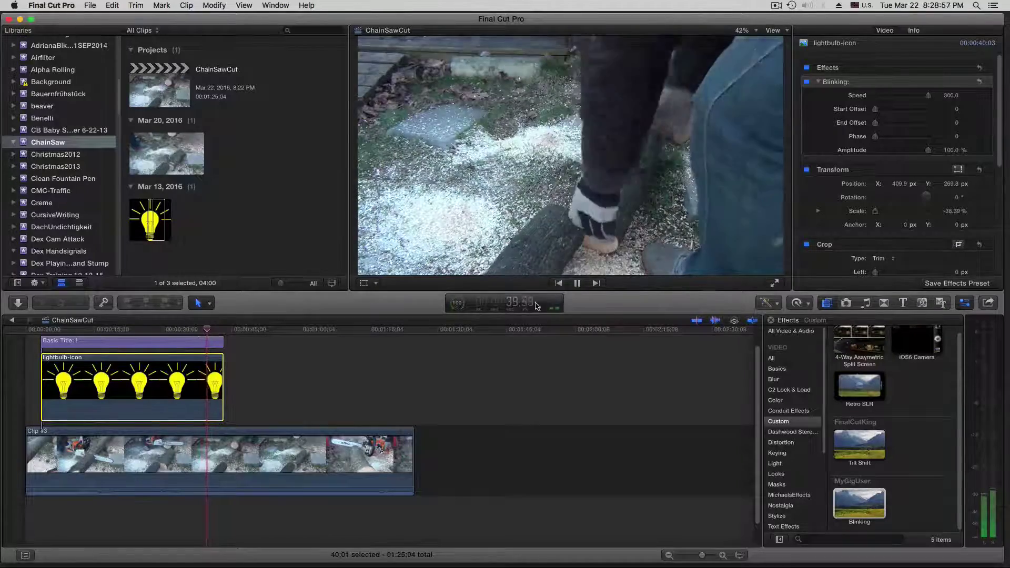
{"action": "left_click", "coordinate": [578, 283]}
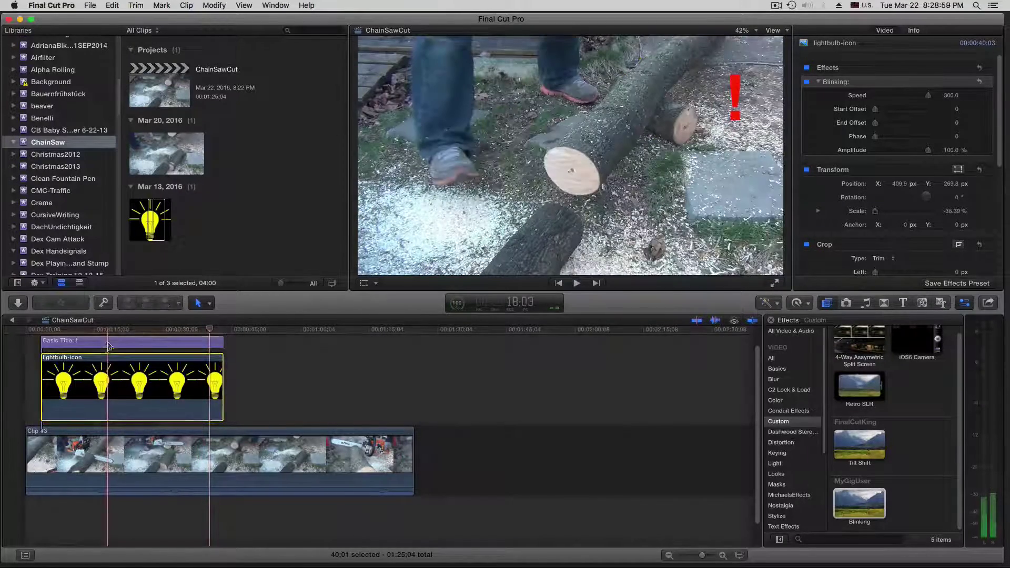
{"action": "left_click", "coordinate": [46, 338]}
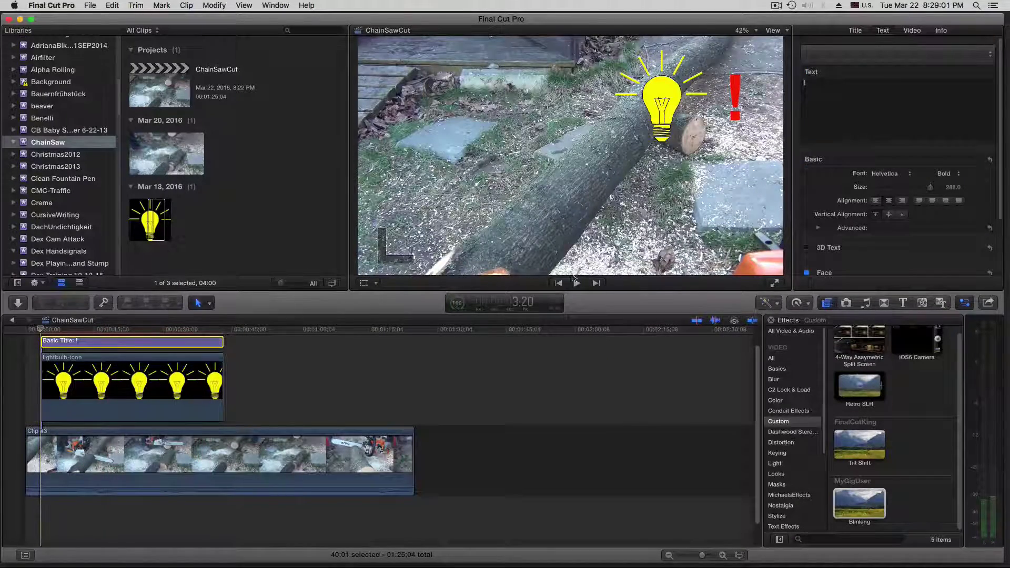
{"action": "left_click", "coordinate": [577, 283]}
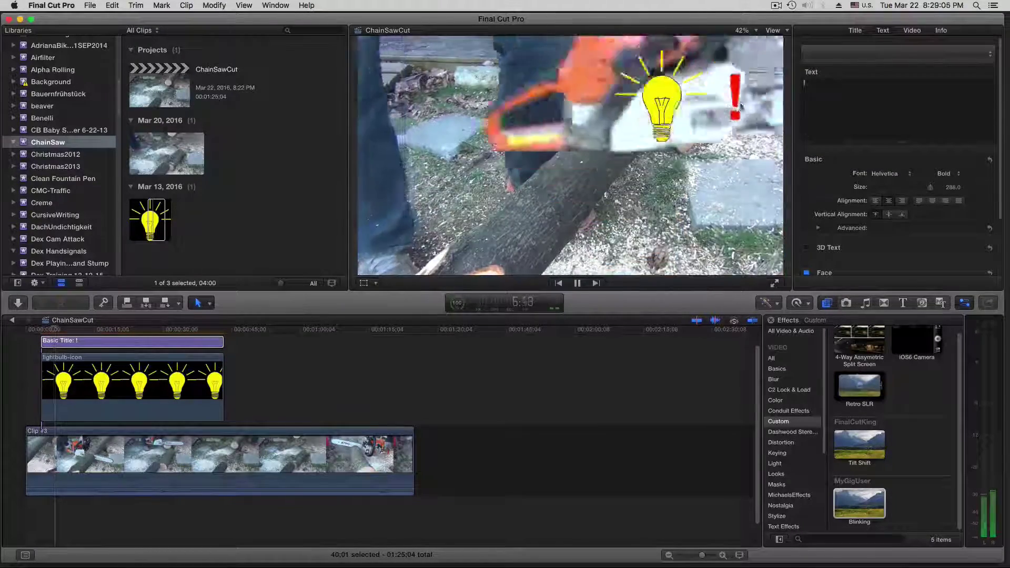
Set the title's Blinking Speed to 500, then settle on 300.
{"action": "left_click", "coordinate": [913, 31]}
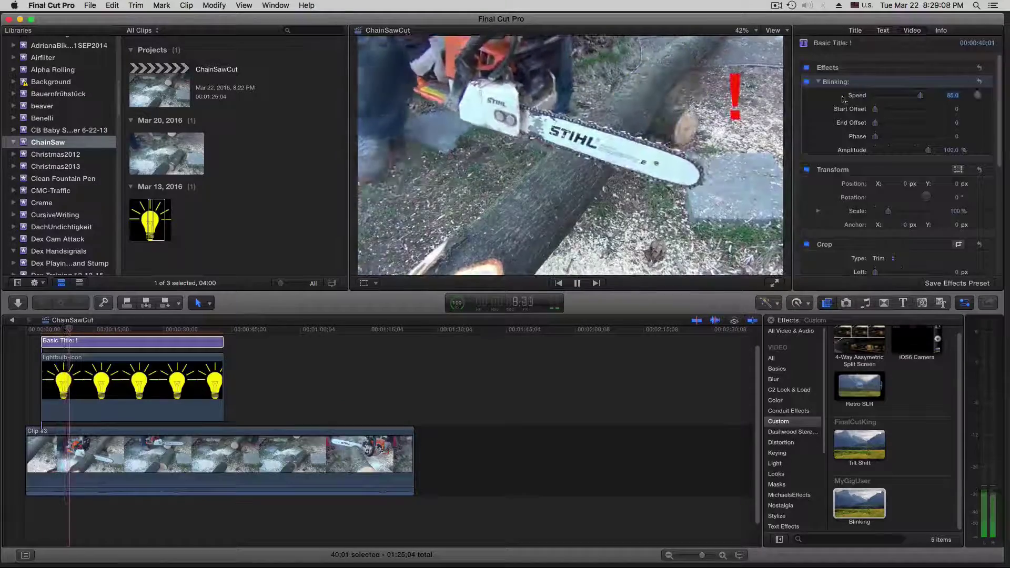
{"action": "left_click", "coordinate": [952, 95]}
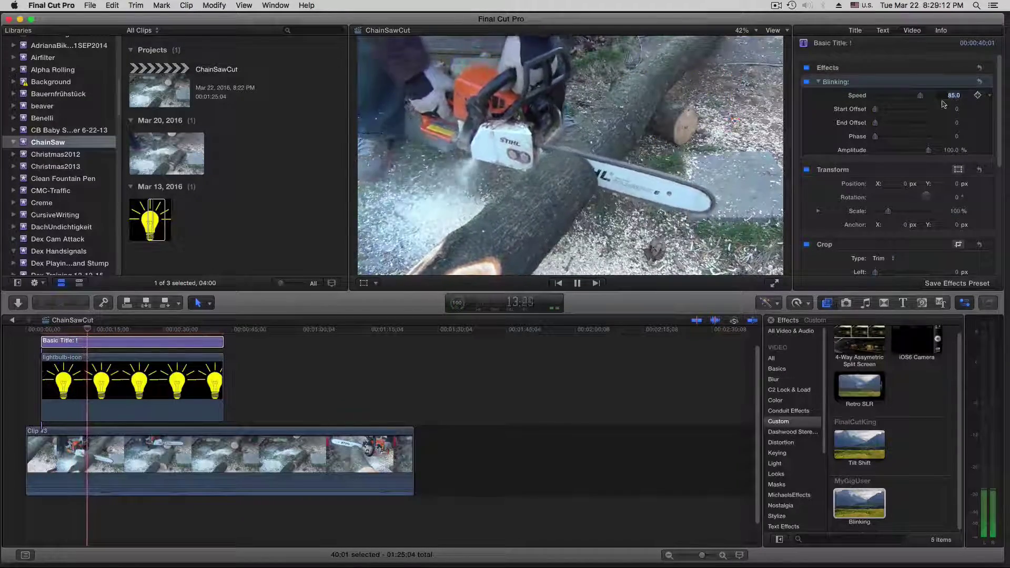
{"action": "type", "text": "500"}
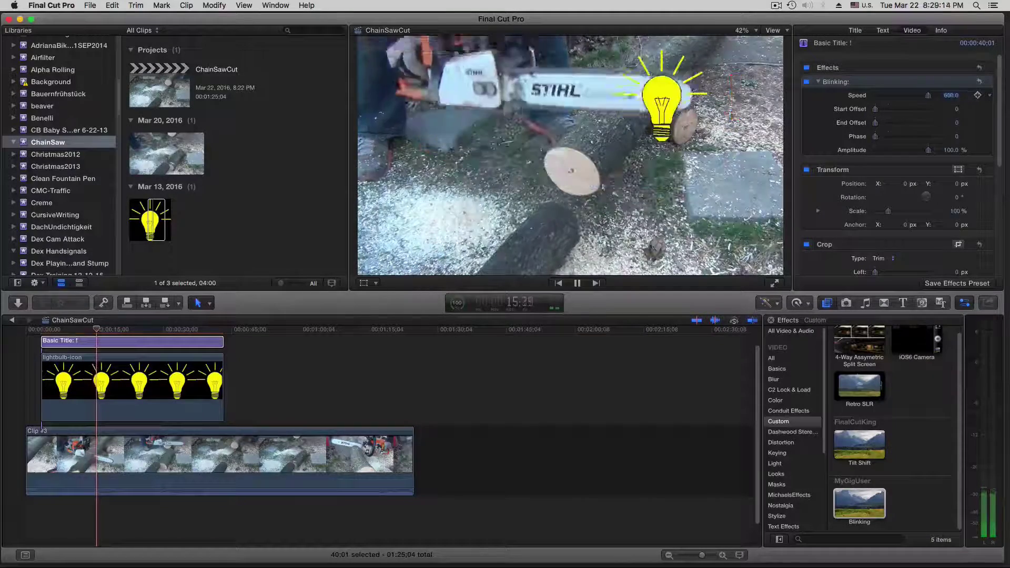
{"action": "key", "text": "Return"}
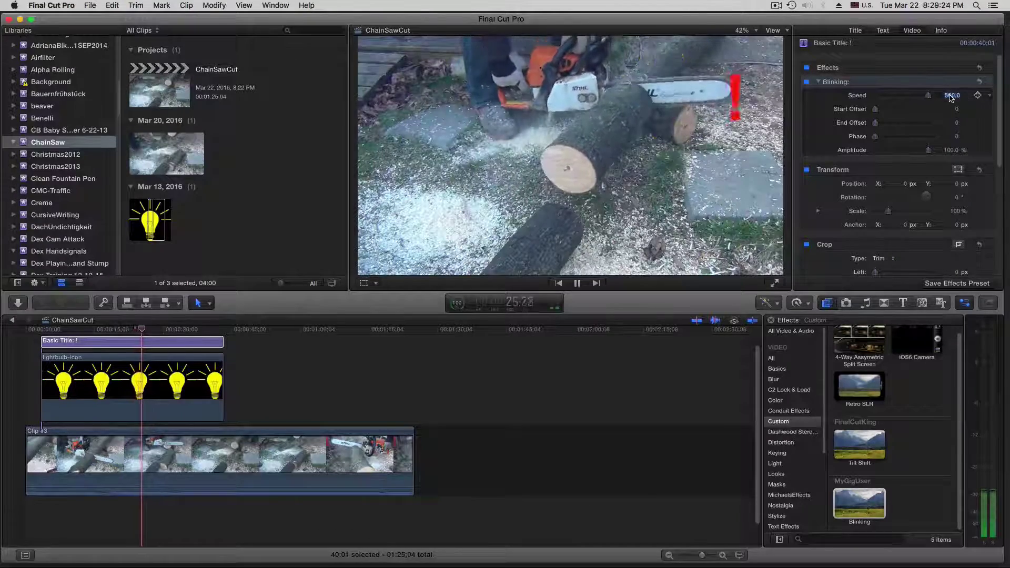
{"action": "type", "text": "300"}
{"action": "key", "text": "Return"}
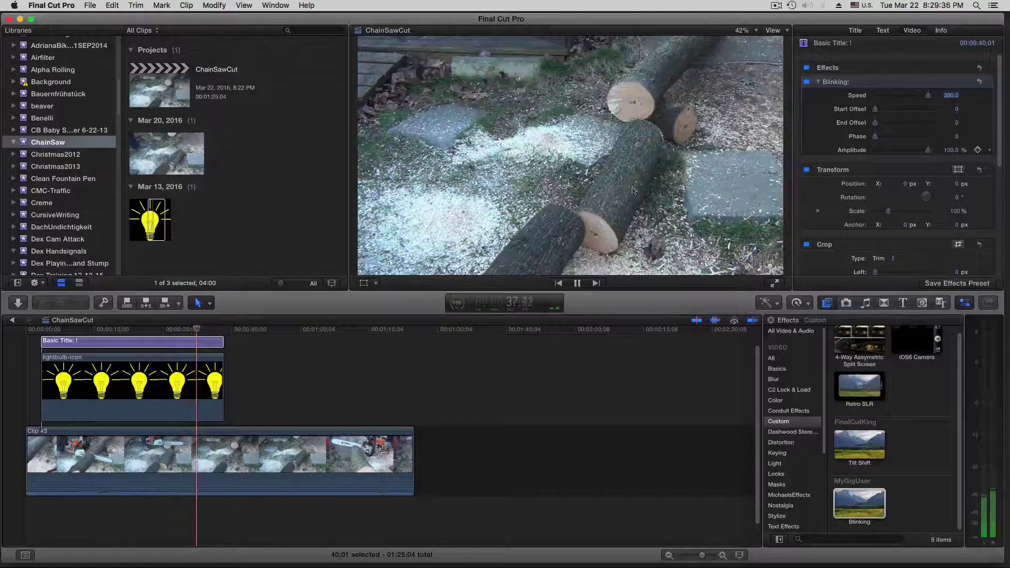
Adjust the lightbulb-icon's Blinking Amplitude from 68.1% to 79.61%.
{"action": "left_click", "coordinate": [132, 382]}
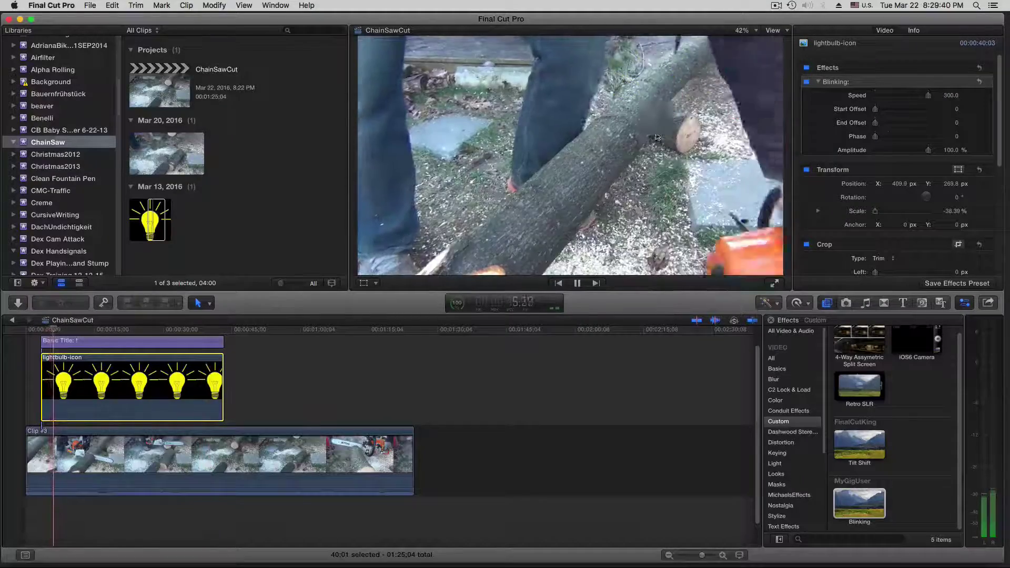
{"action": "left_click_drag", "start_coordinate": [928, 150], "coordinate": [912, 152]}
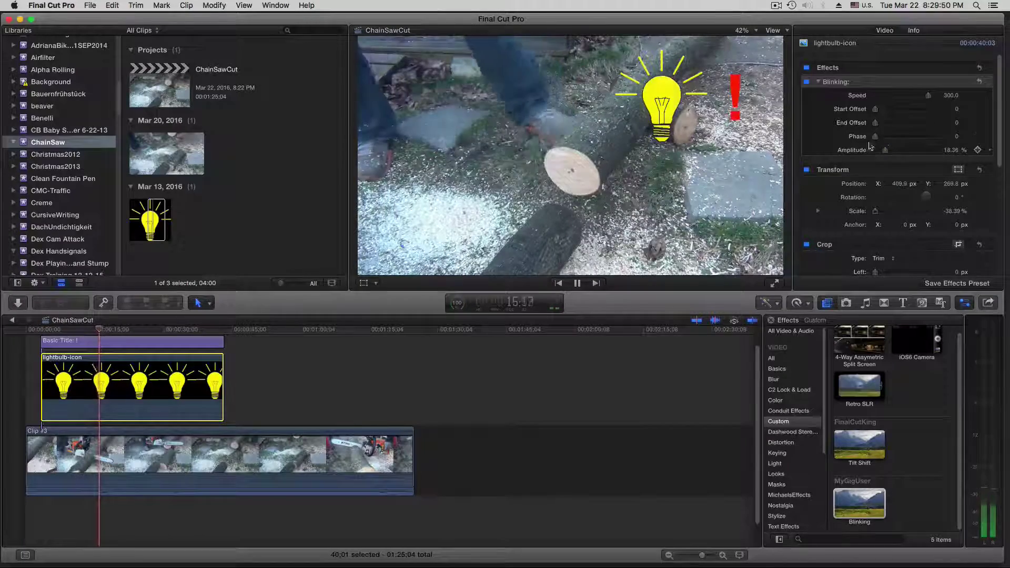
{"action": "left_click_drag", "start_coordinate": [886, 150], "coordinate": [906, 154]}
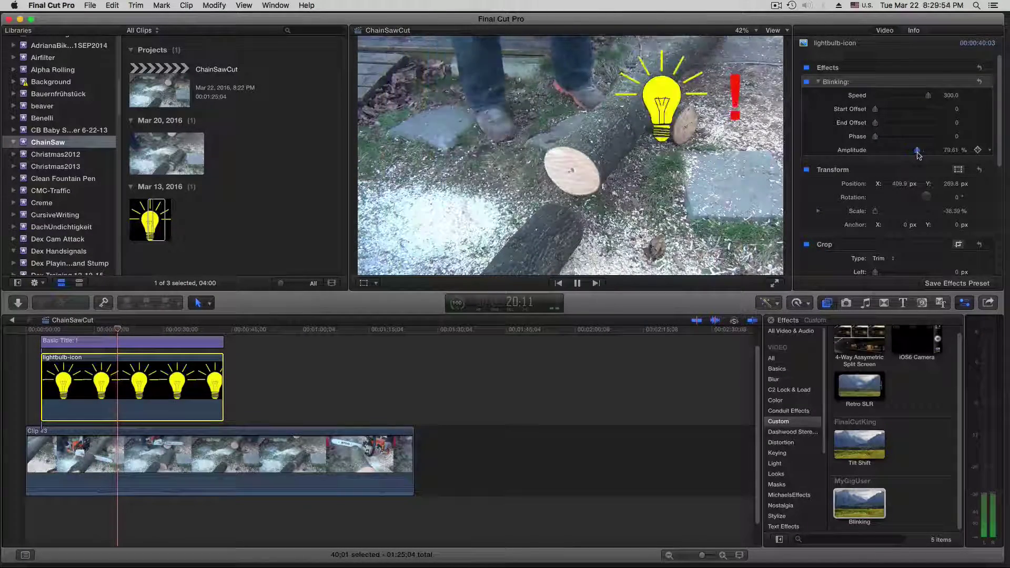
{"action": "left_click_drag", "start_coordinate": [905, 150], "coordinate": [918, 155]}
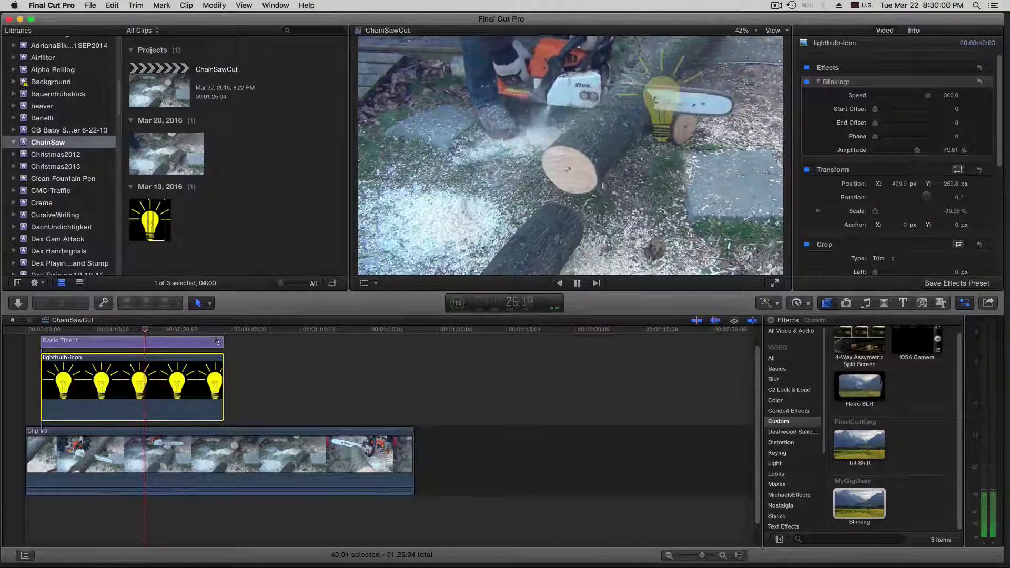
Lower the exclamation-mark Basic Title's Blinking Amplitude from 100% to 79%.
{"action": "left_click", "coordinate": [208, 343]}
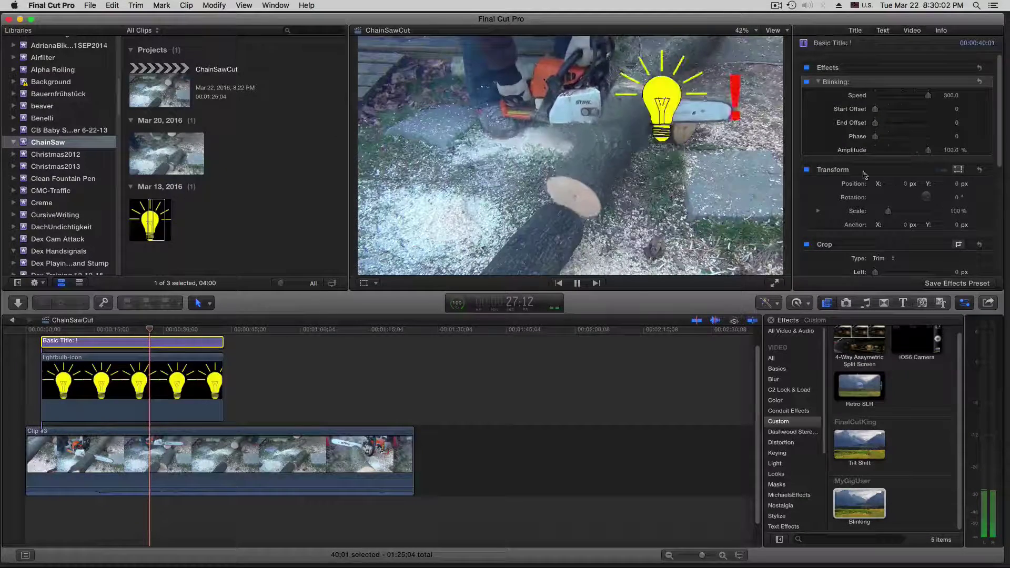
{"action": "left_click_drag", "start_coordinate": [919, 151], "coordinate": [917, 151]}
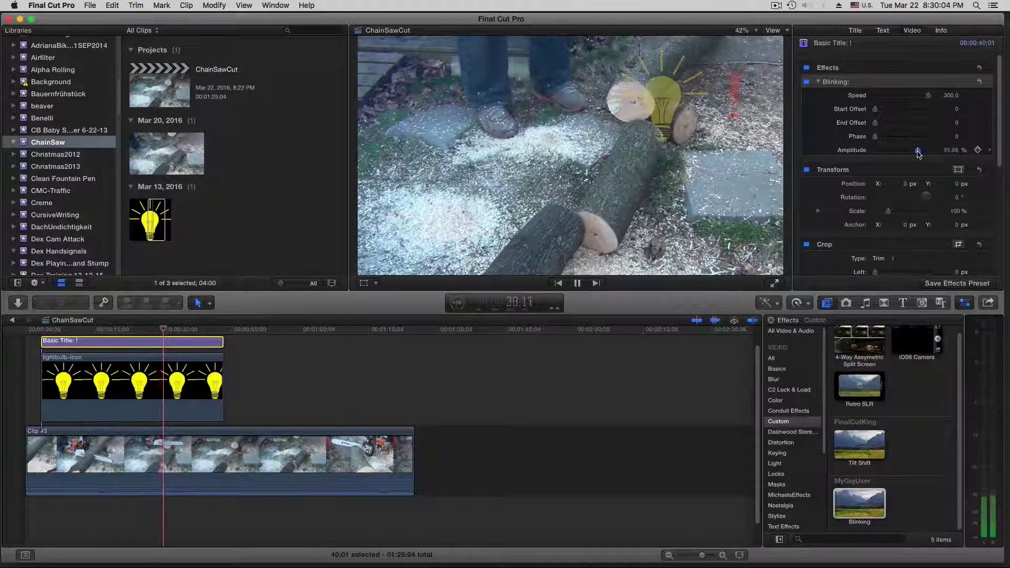